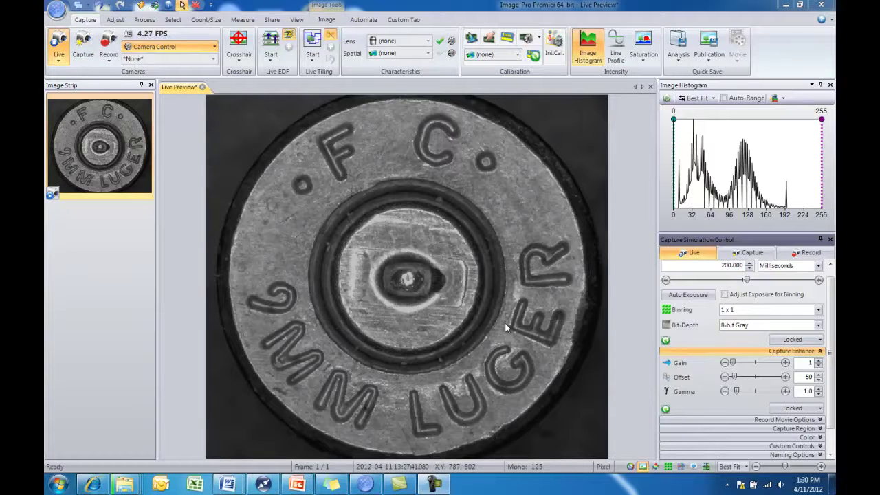
Step: Capture two still images from the live preview and expand the record movie options
{"action": "left_click", "coordinate": [82, 44]}
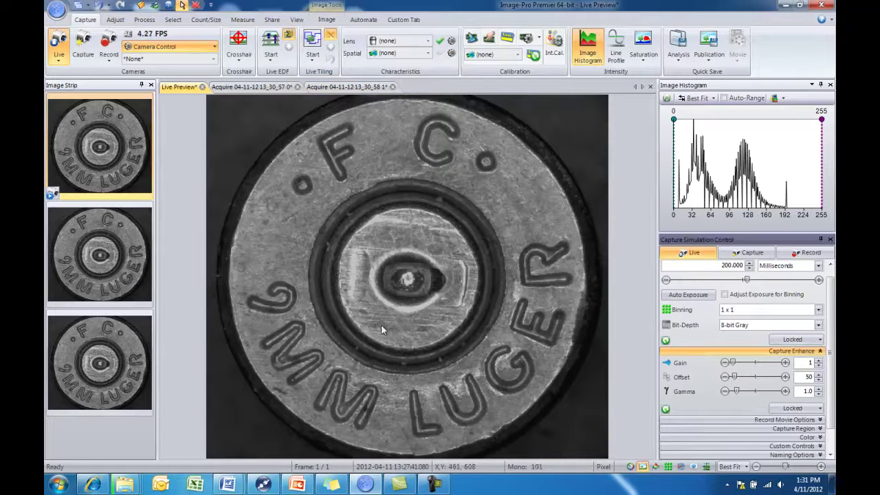
{"action": "left_click", "coordinate": [110, 46]}
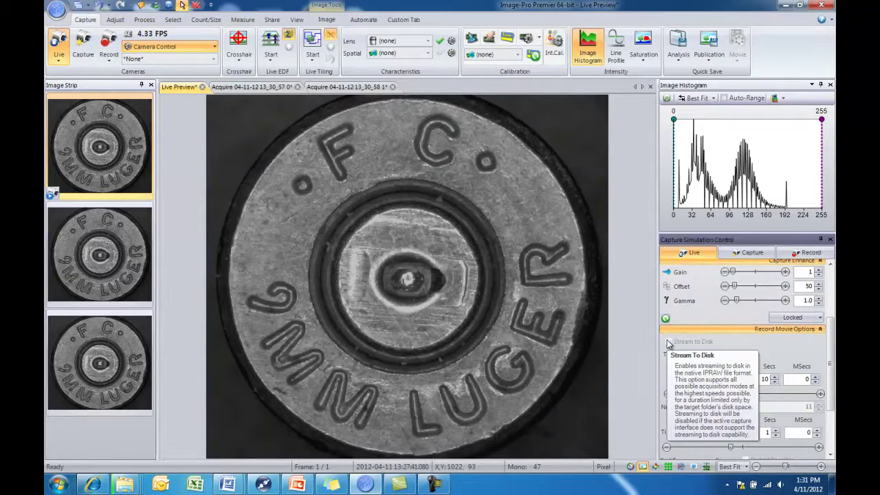
{"action": "left_click", "coordinate": [708, 329]}
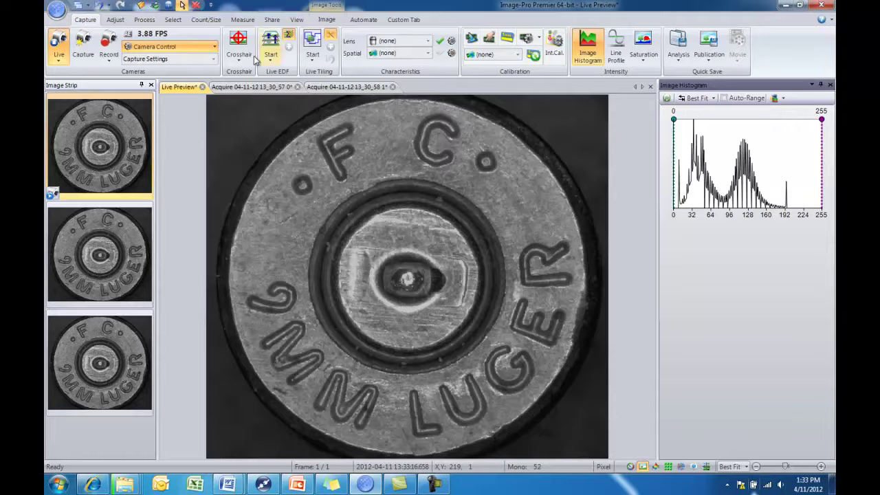
Step: Show and hide the crosshair overlay on the live preview
{"action": "left_click", "coordinate": [238, 41]}
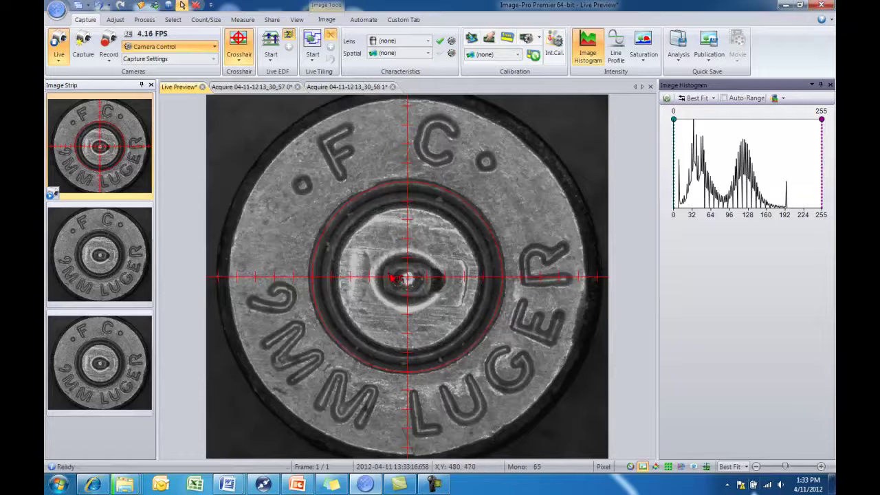
{"action": "left_click", "coordinate": [239, 39]}
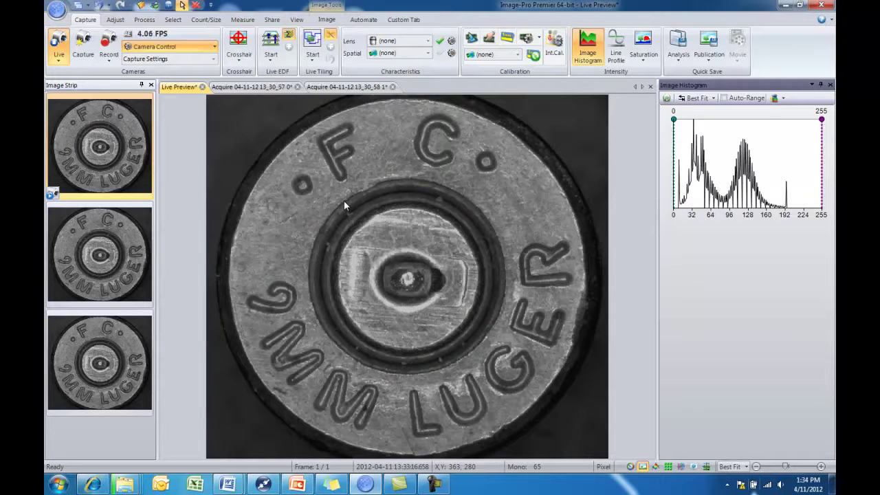
Step: Create an Image Compare view and add the live preview and the first acquired image to it
{"action": "left_click", "coordinate": [145, 20]}
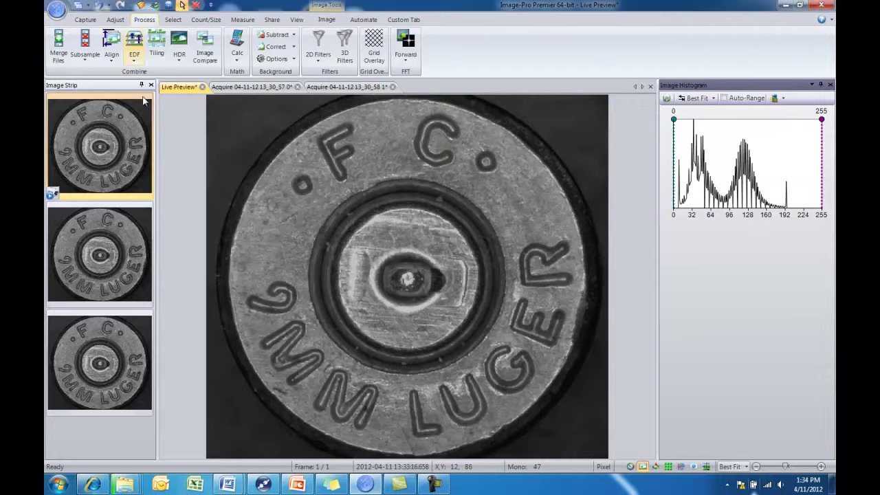
{"action": "left_click", "coordinate": [205, 46]}
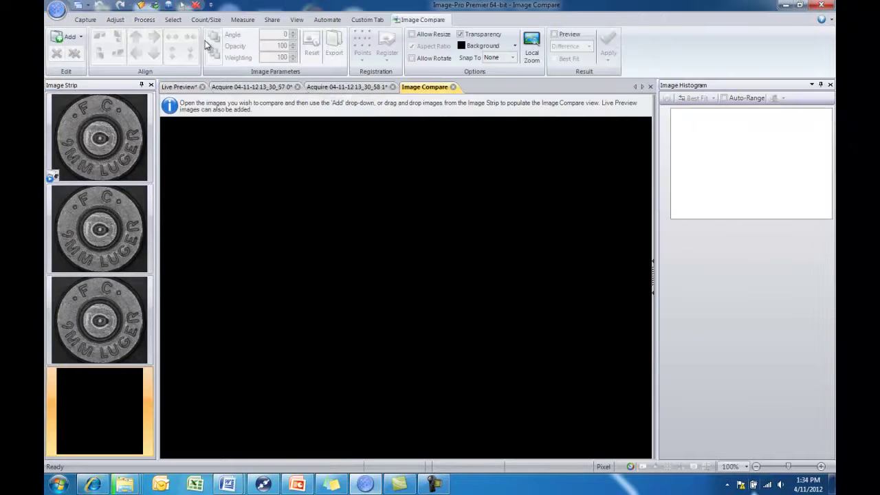
{"action": "left_click_drag", "start_coordinate": [95, 148], "coordinate": [249, 249]}
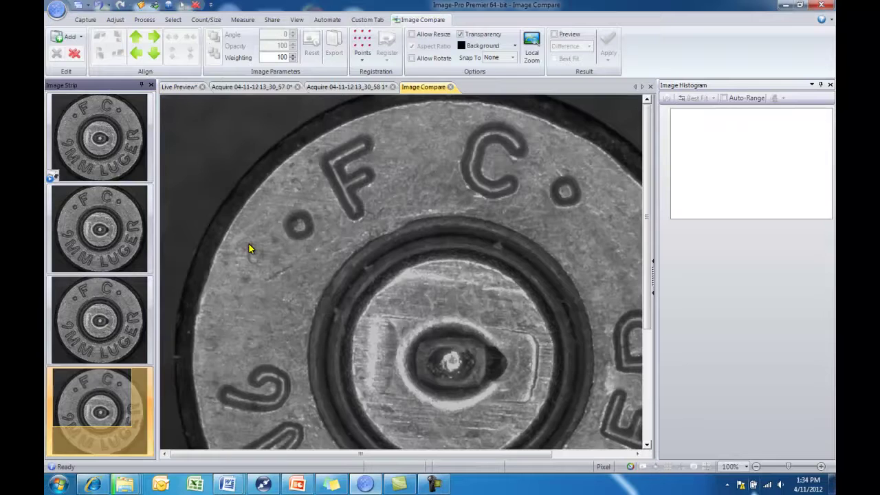
{"action": "left_click_drag", "start_coordinate": [66, 218], "coordinate": [305, 266]}
{"action": "left_click", "coordinate": [397, 253]}
{"action": "scroll", "coordinate": [399, 251], "scroll_direction": "down", "scroll_amount": 8}
Step: Tint the first acquired image blue and offset it over the base image in the Image Compare view
{"action": "left_click", "coordinate": [112, 214]}
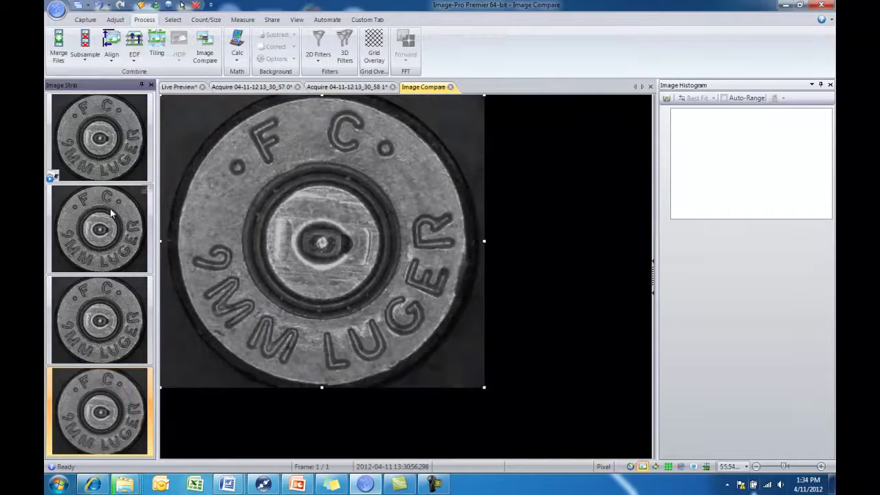
{"action": "mouse_move", "coordinate": [333, 221]}
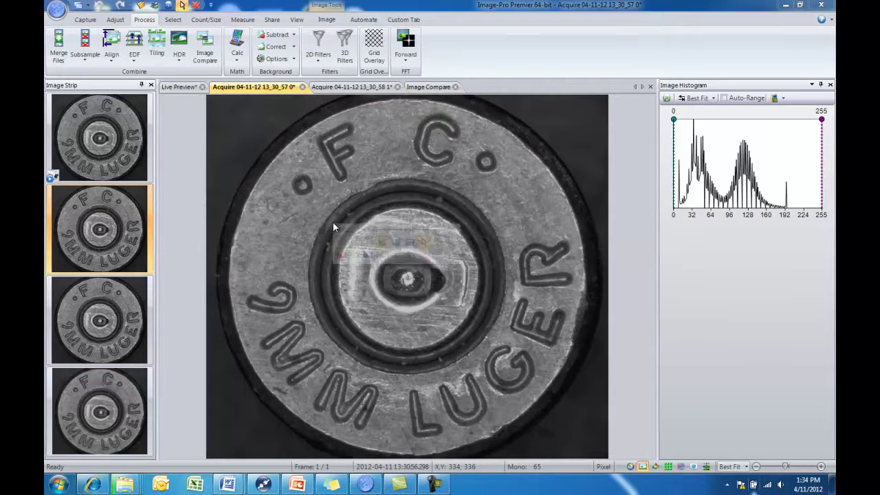
{"action": "left_click", "coordinate": [367, 254]}
{"action": "left_click", "coordinate": [427, 87]}
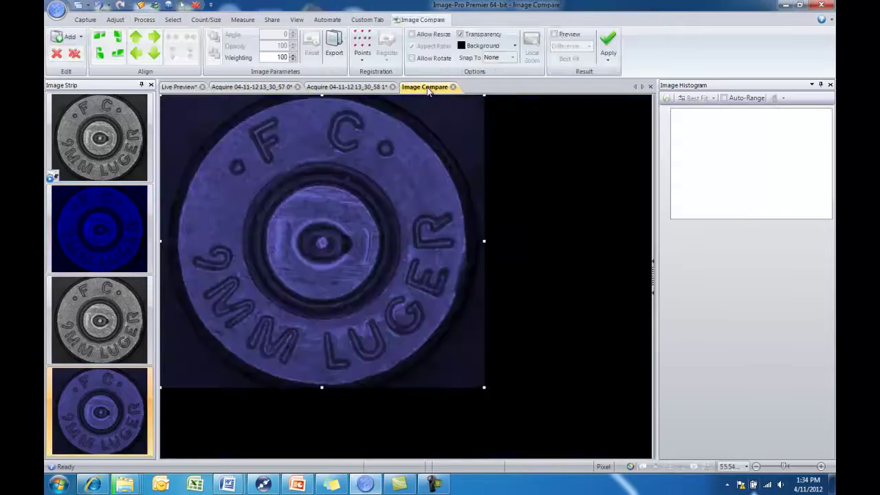
{"action": "left_click_drag", "start_coordinate": [309, 157], "coordinate": [330, 176]}
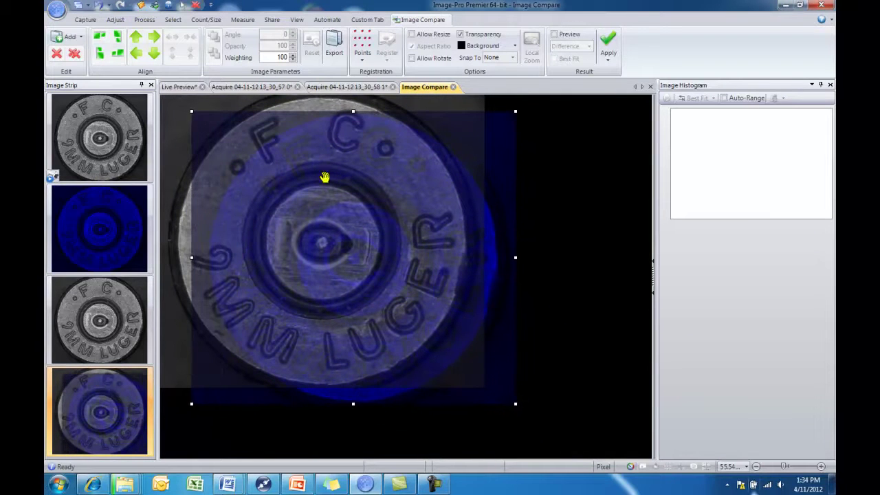
{"action": "left_click_drag", "start_coordinate": [183, 222], "coordinate": [214, 213]}
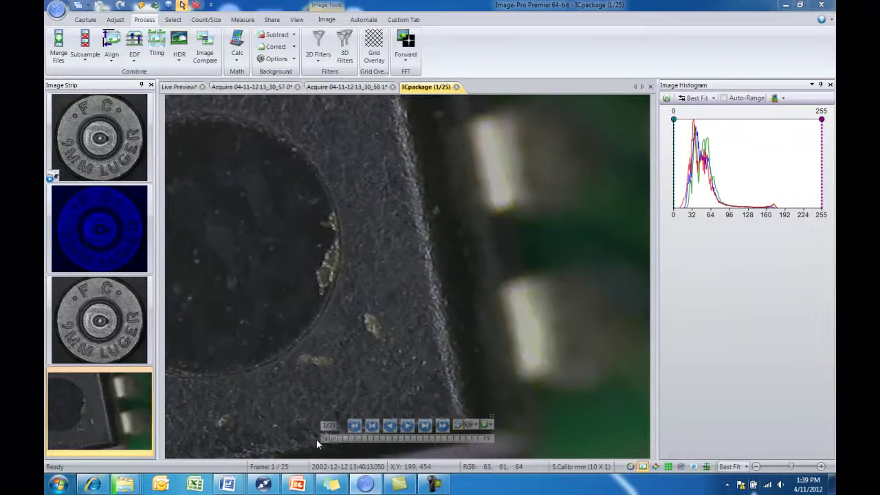
Step: Browse the frames of the ICpackage stack and align them into a new stack
{"action": "left_click_drag", "start_coordinate": [333, 439], "coordinate": [316, 444]}
{"action": "left_click", "coordinate": [111, 62]}
{"action": "left_click", "coordinate": [128, 96]}
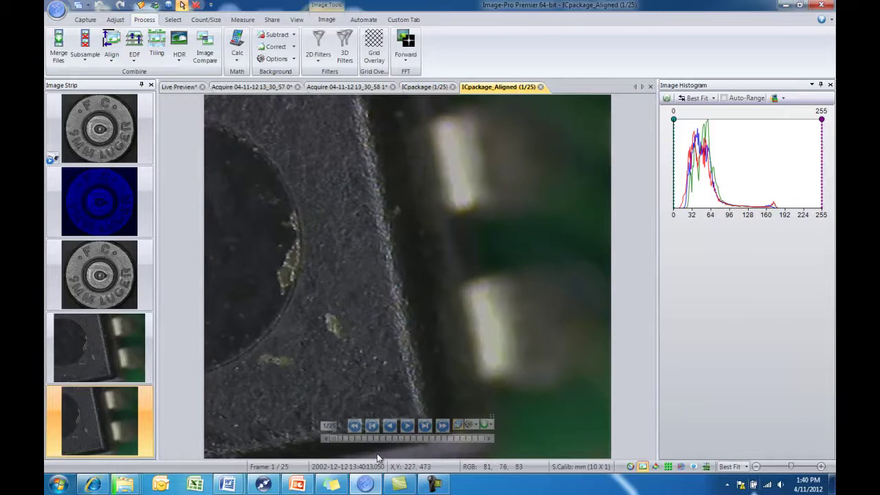
Step: Browse the aligned ICpackage stack and create a best-focus composite from it with EDF
{"action": "mouse_move", "coordinate": [337, 442]}
{"action": "left_mouse_down"}
{"action": "mouse_move", "coordinate": [482, 441]}
{"action": "mouse_move", "coordinate": [330, 444]}
{"action": "left_mouse_up"}
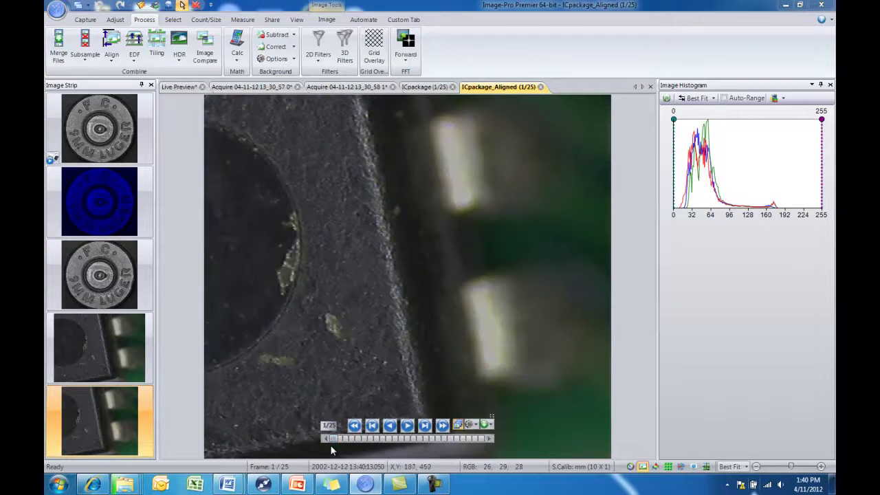
{"action": "left_click", "coordinate": [134, 61]}
{"action": "left_click", "coordinate": [148, 92]}
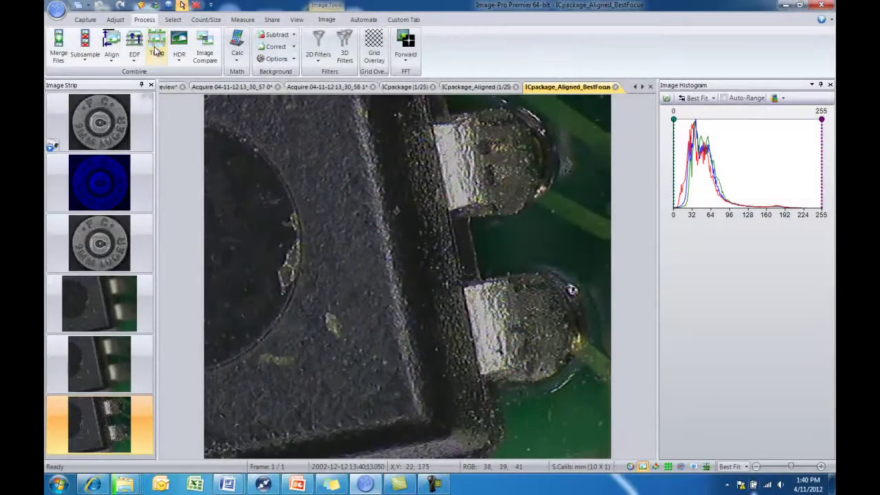
Step: Tile the nine Potato frames into a three-by-three tiling view
{"action": "left_click", "coordinate": [157, 49]}
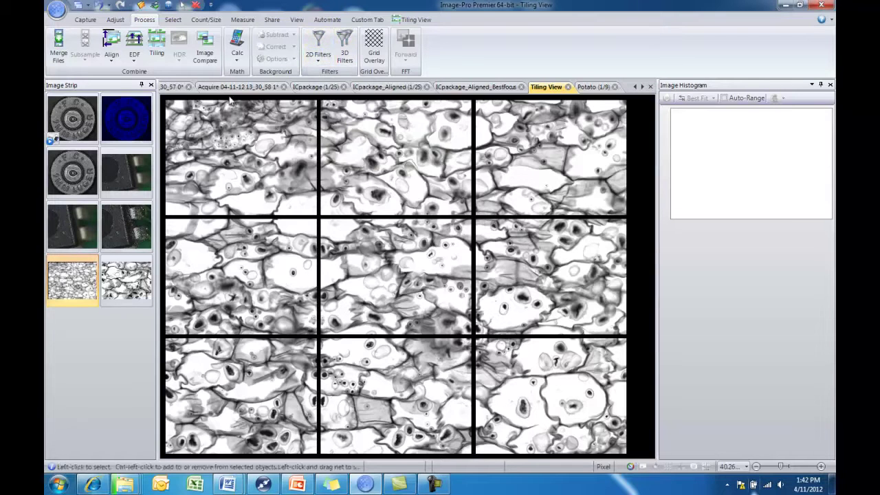
Step: Preview the Low-Pass, High-Pass, Sharpen and Median 2D enhancement filters on the second acquired cartridge image
{"action": "left_click", "coordinate": [226, 90]}
{"action": "left_click", "coordinate": [319, 45]}
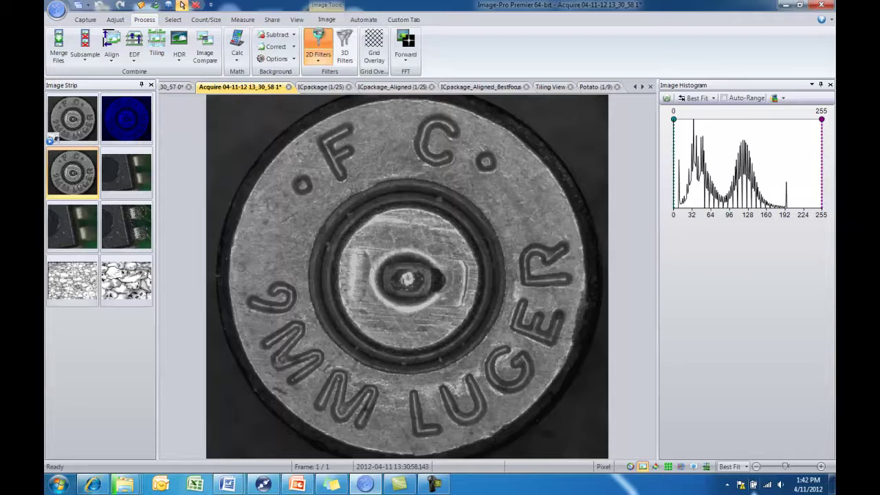
{"action": "left_click", "coordinate": [666, 308]}
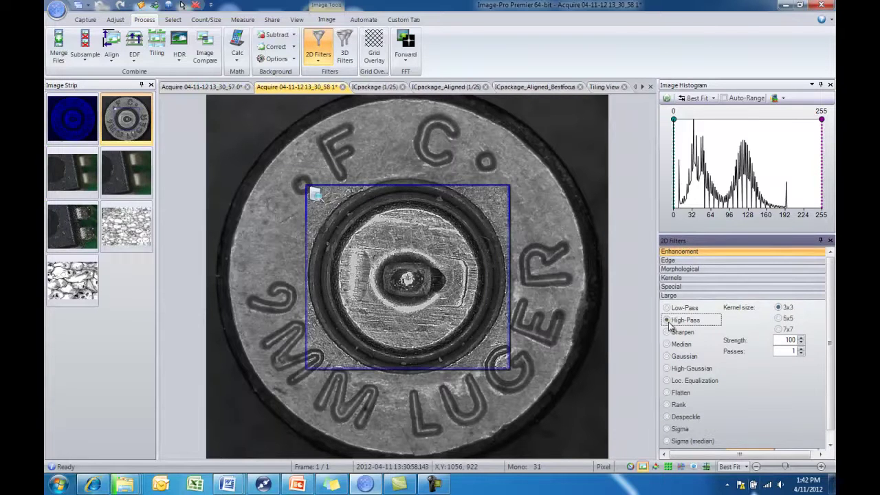
{"action": "left_click", "coordinate": [668, 333]}
{"action": "left_click", "coordinate": [666, 343]}
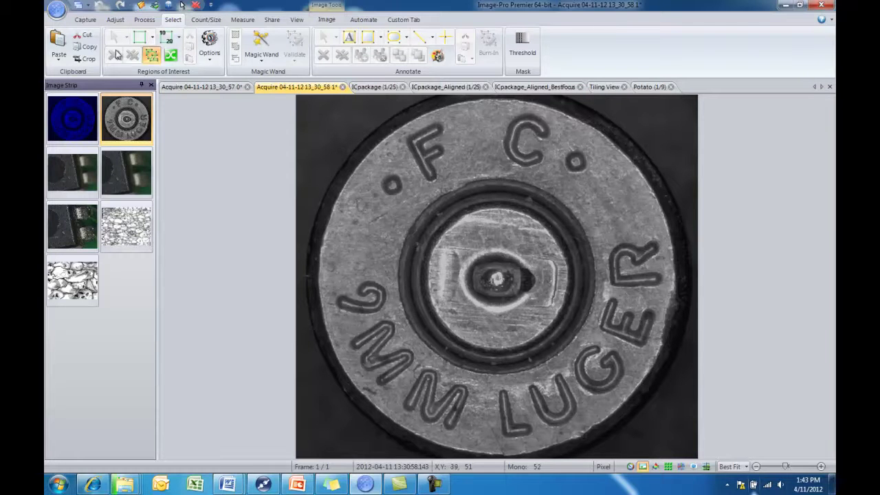
Step: Draw rectangular regions of interest around the 9, around the dot after the C, and just below the dot before the F
{"action": "left_click", "coordinate": [140, 37]}
{"action": "left_click_drag", "start_coordinate": [379, 190], "coordinate": [397, 212]}
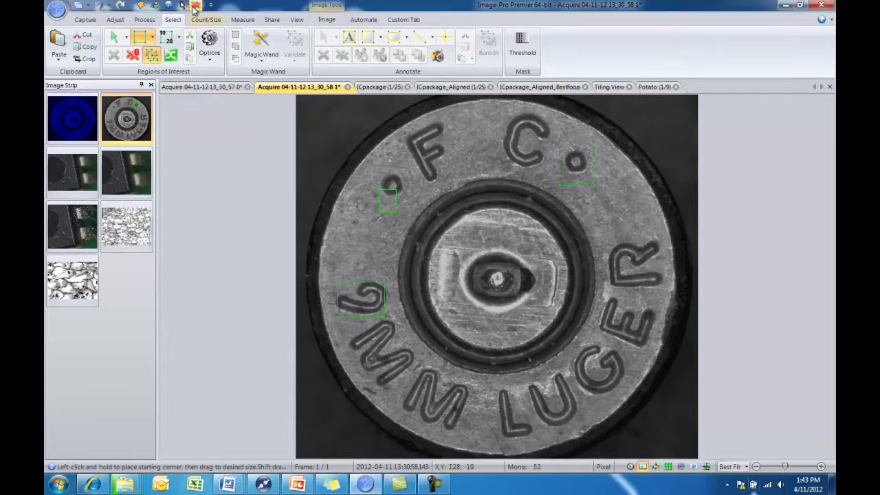
{"action": "left_click", "coordinate": [152, 37]}
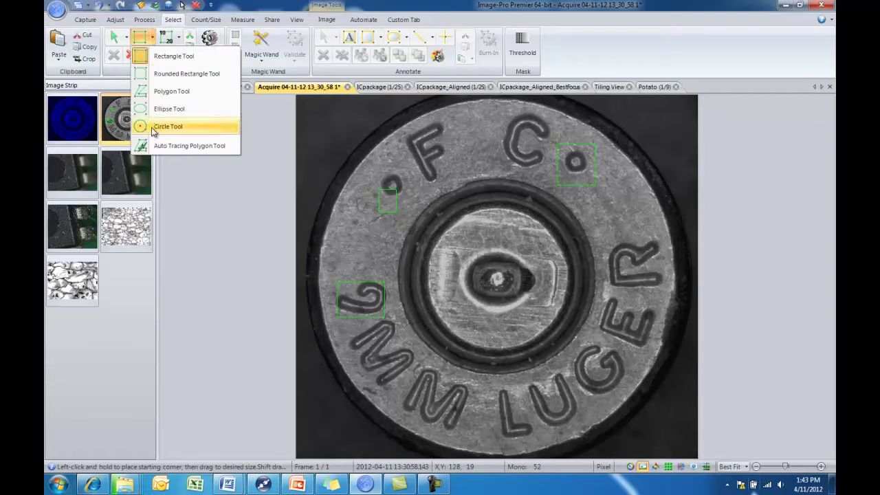
{"action": "left_click", "coordinate": [163, 58]}
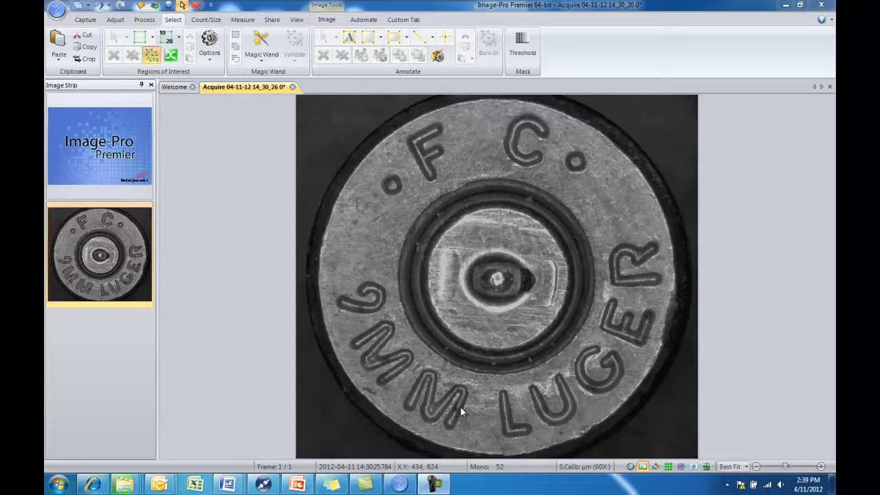
Step: Outline the F, C, both dots, the 9 and both M letters with the Magic Wand and validate them as ROIs
{"action": "left_click", "coordinate": [260, 43]}
{"action": "left_click", "coordinate": [422, 159]}
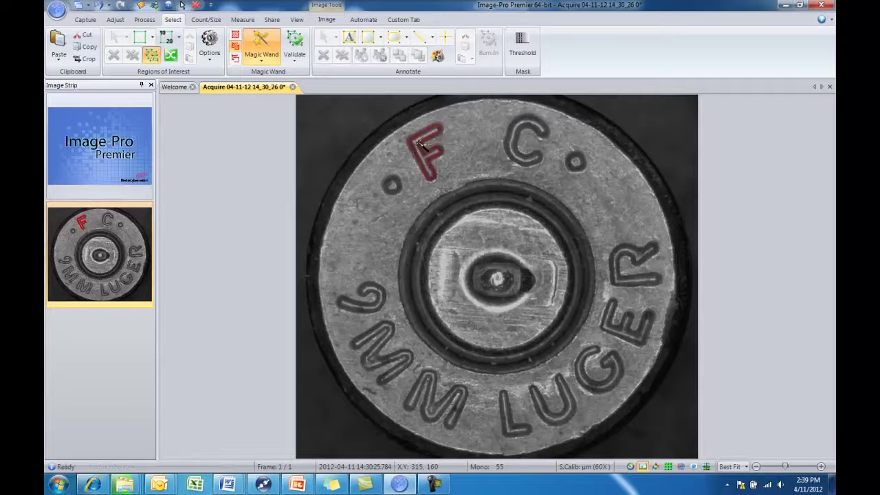
{"action": "left_click", "coordinate": [514, 143]}
{"action": "left_click", "coordinate": [392, 184]}
{"action": "left_click", "coordinate": [574, 160]}
{"action": "left_click", "coordinate": [378, 295]}
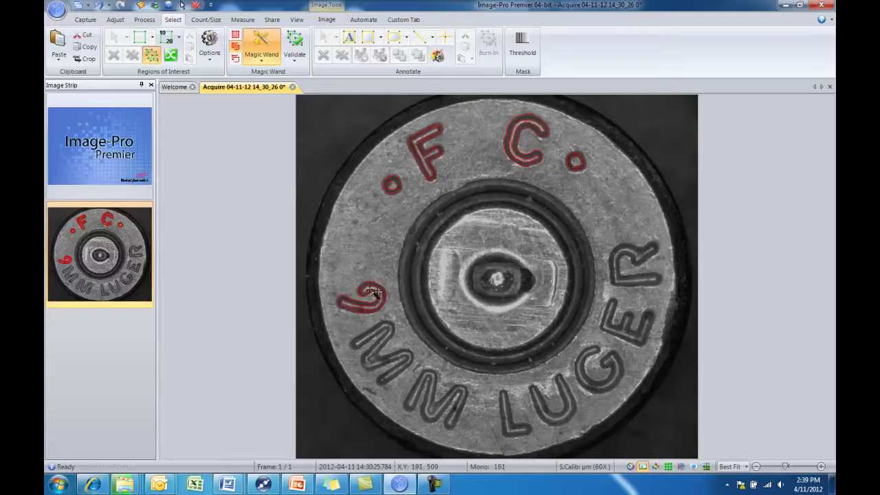
{"action": "left_click", "coordinate": [378, 339]}
{"action": "left_click", "coordinate": [383, 365]}
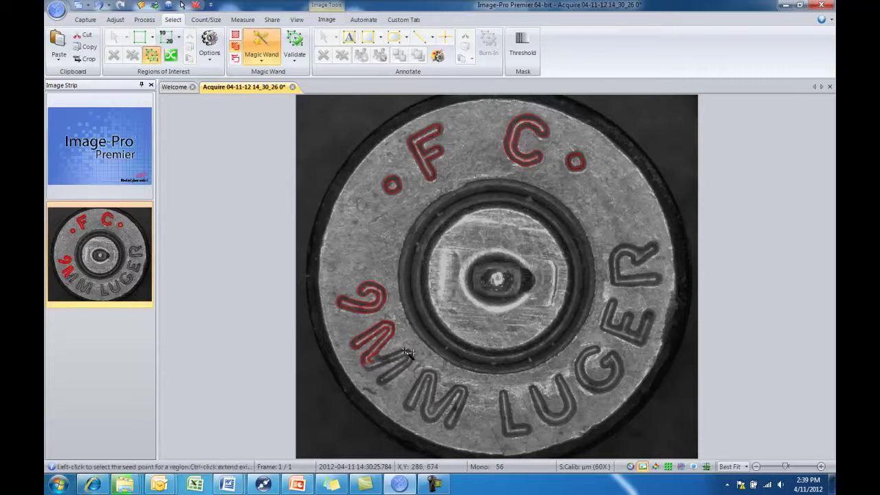
{"action": "left_click", "coordinate": [435, 396]}
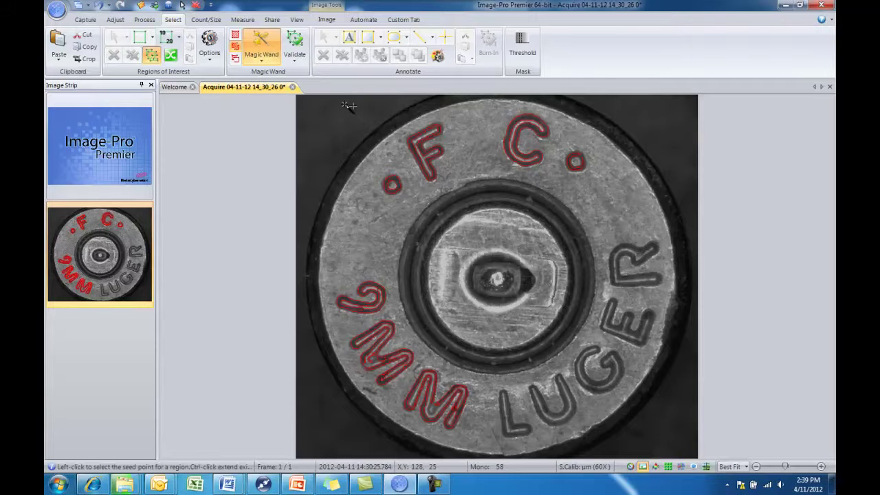
{"action": "left_click", "coordinate": [295, 61]}
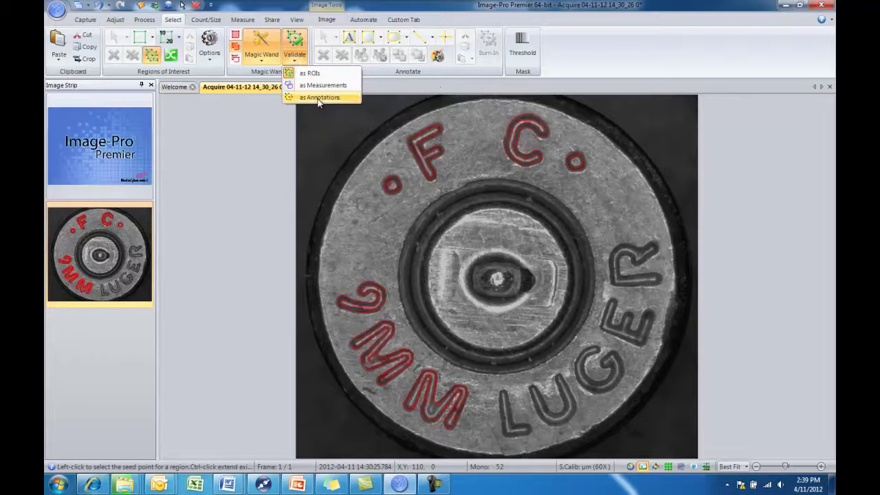
{"action": "left_click", "coordinate": [314, 74]}
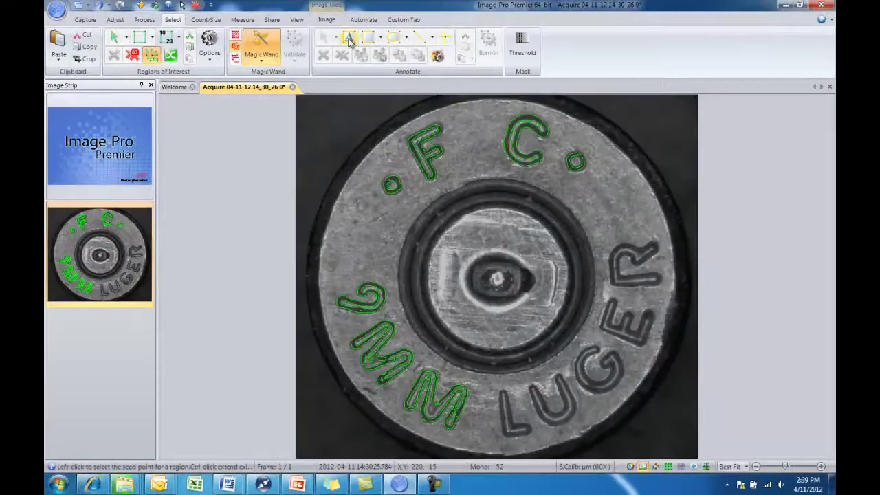
Step: Review the line annotation tool variants and activate the text annotation tool
{"action": "left_click", "coordinate": [349, 39]}
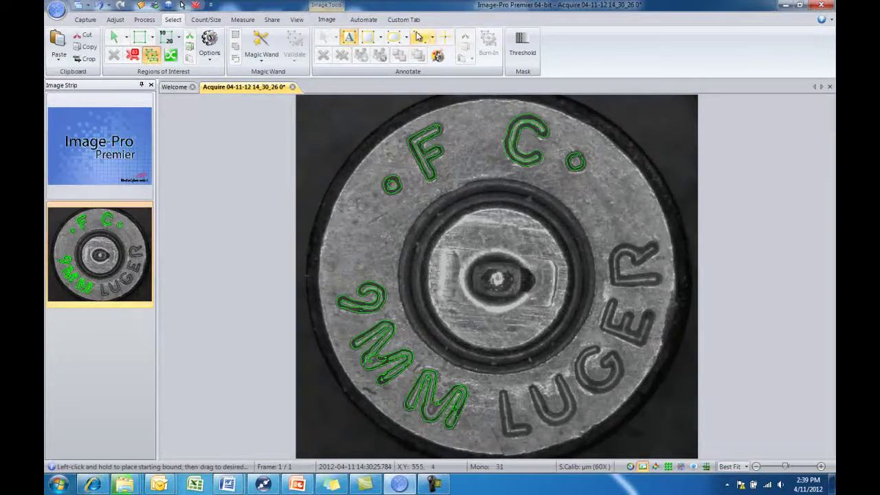
{"action": "left_click", "coordinate": [432, 37]}
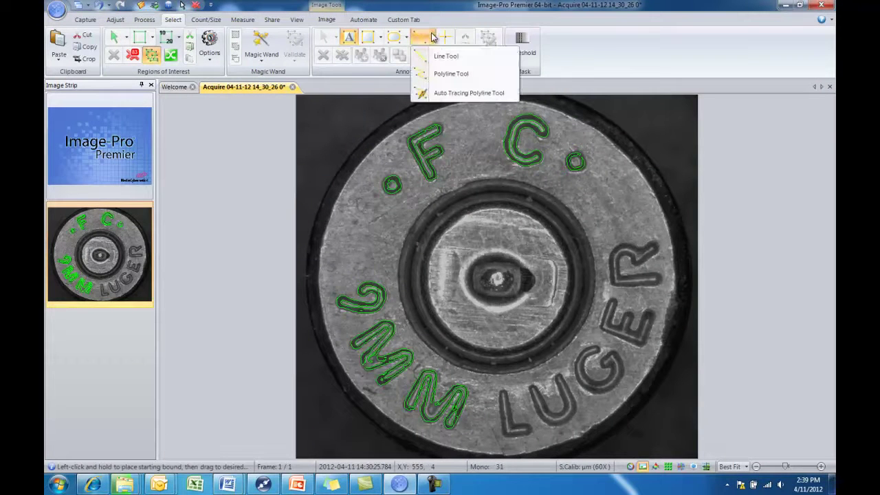
{"action": "left_click", "coordinate": [351, 40]}
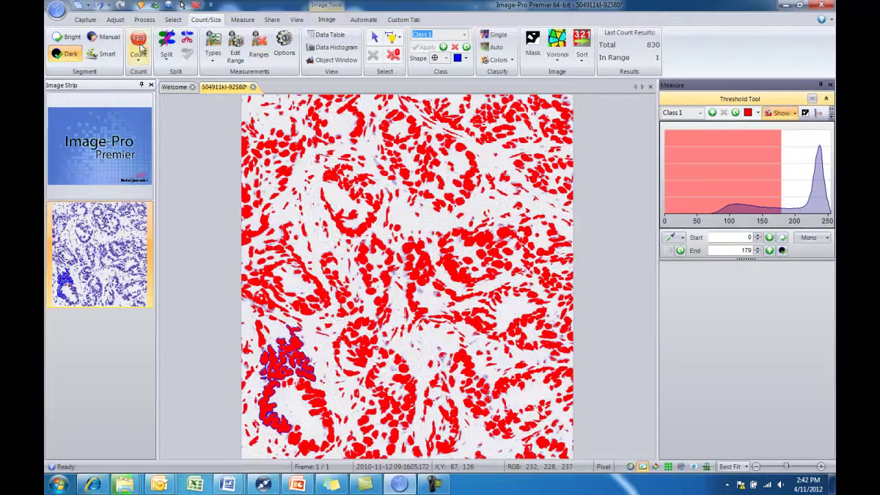
Step: Count the thresholded dark objects across the tissue image and display their measurement data table
{"action": "left_click", "coordinate": [139, 43]}
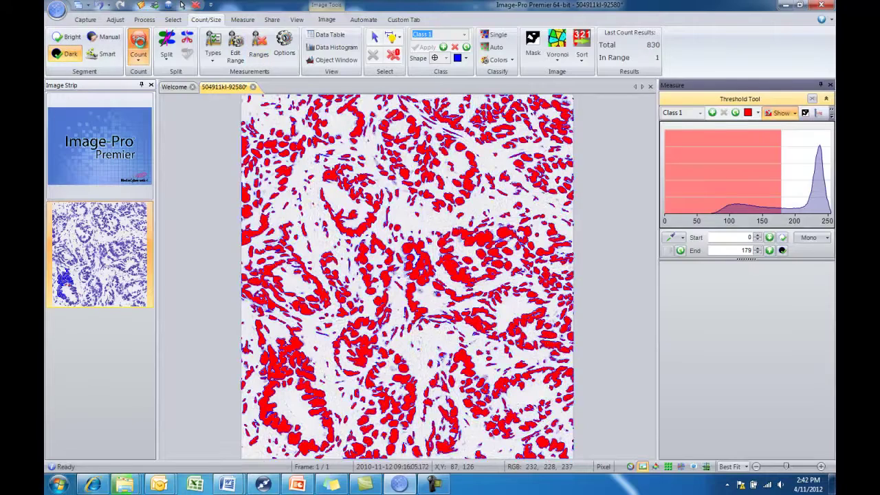
{"action": "left_click", "coordinate": [141, 45]}
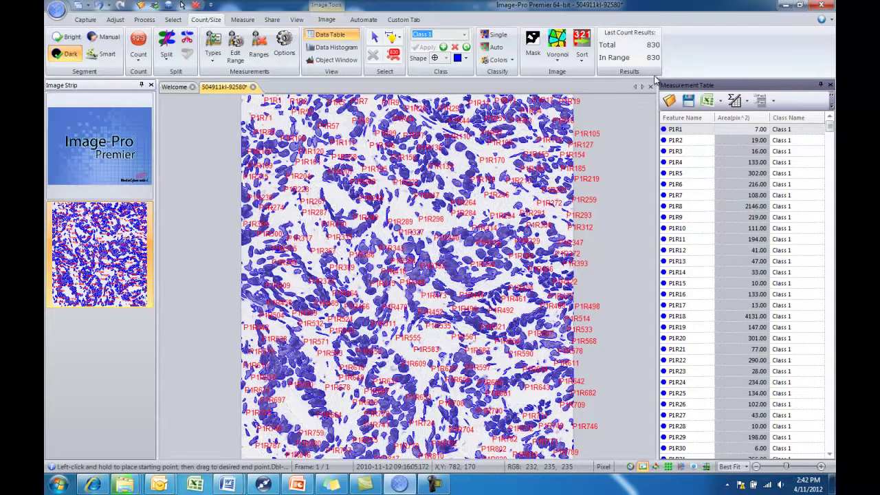
Step: Recolor the Class 1 objects yellow and split the touching objects in the tissue image
{"action": "left_click", "coordinate": [466, 59]}
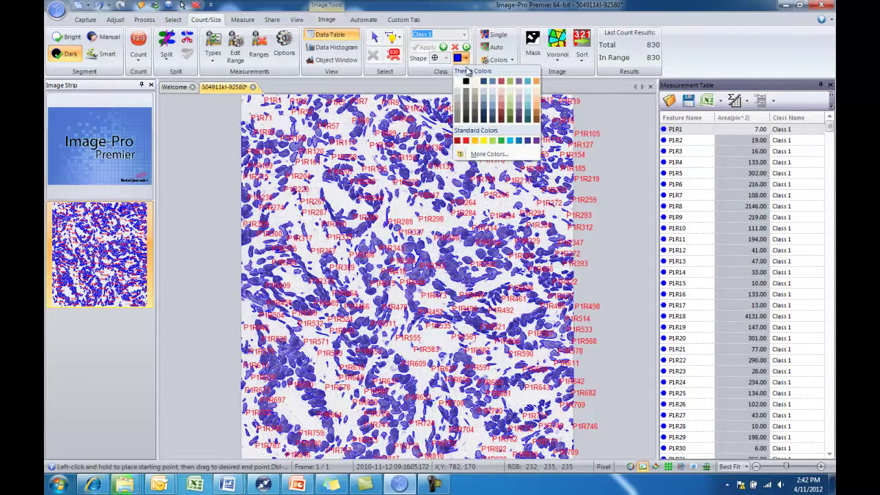
{"action": "left_click", "coordinate": [484, 141]}
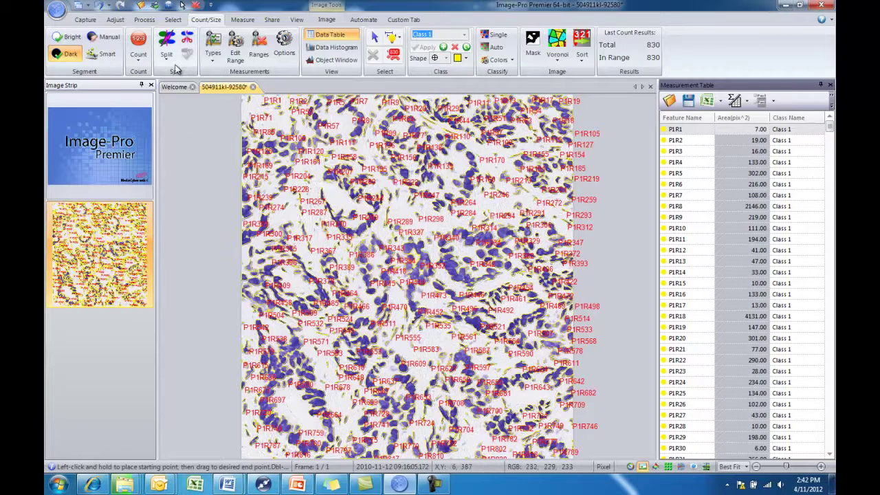
{"action": "left_click", "coordinate": [168, 43]}
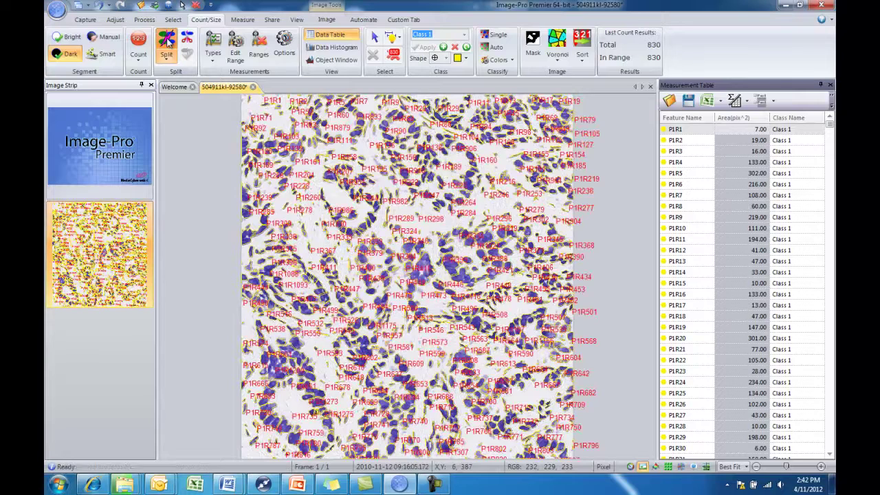
Step: Edit the Region:Area measurement range to a minimum of 320.77 and apply the filter to the counted objects
{"action": "left_click", "coordinate": [235, 54]}
{"action": "left_click_drag", "start_coordinate": [426, 156], "coordinate": [518, 150]}
{"action": "mouse_move", "coordinate": [547, 198]}
{"action": "left_mouse_down"}
{"action": "mouse_move", "coordinate": [431, 211]}
{"action": "mouse_move", "coordinate": [439, 202]}
{"action": "left_mouse_up"}
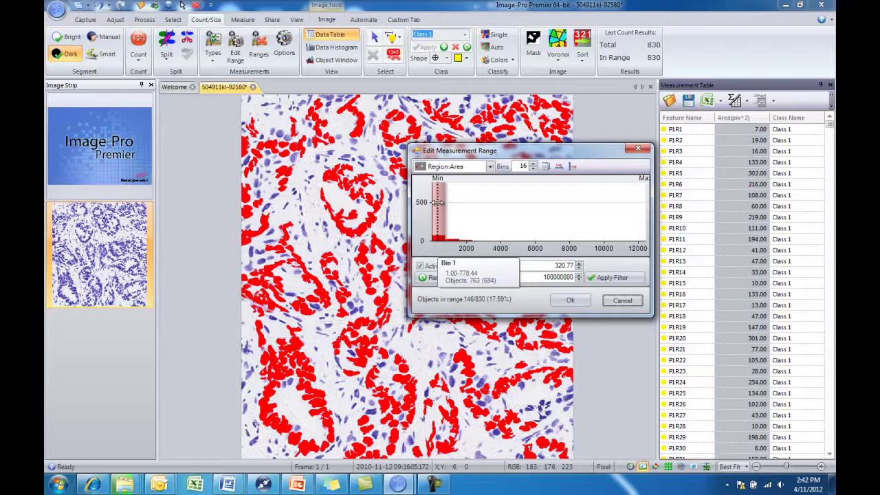
{"action": "left_click", "coordinate": [609, 277]}
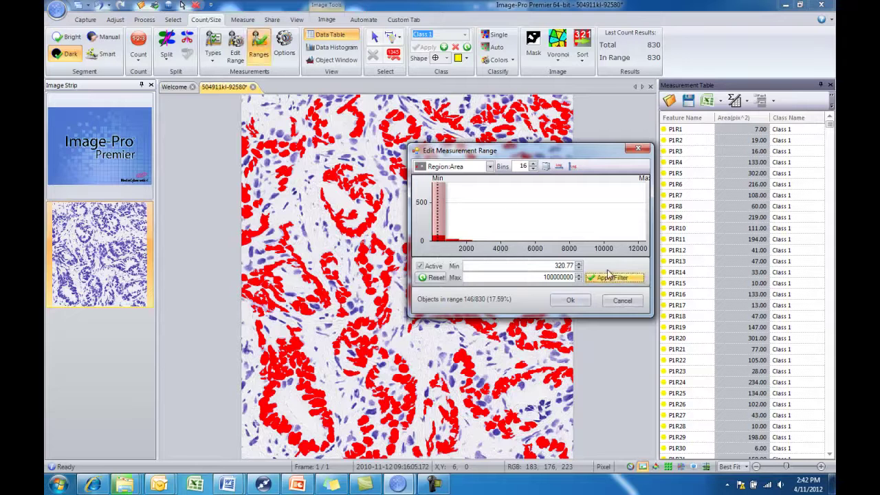
{"action": "left_click", "coordinate": [571, 302]}
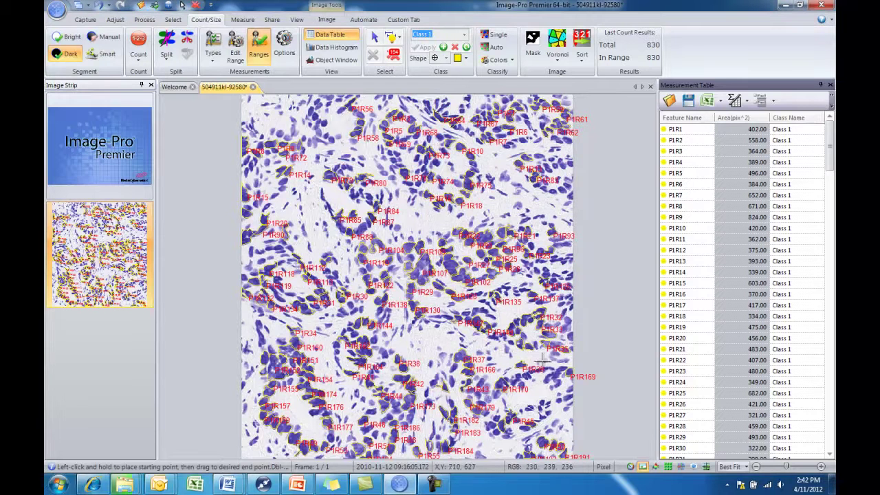
Step: Browse the measurement table and select individual counted objects in the image to examine their matching rows
{"action": "mouse_move", "coordinate": [830, 155]}
{"action": "left_mouse_down"}
{"action": "mouse_move", "coordinate": [828, 447]}
{"action": "mouse_move", "coordinate": [829, 165]}
{"action": "left_mouse_up"}
{"action": "left_click", "coordinate": [375, 38]}
{"action": "left_click", "coordinate": [385, 129]}
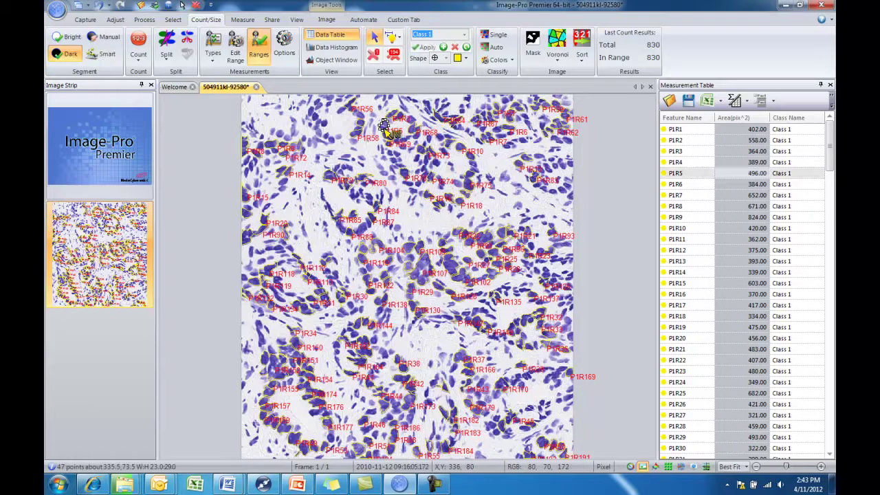
{"action": "left_click", "coordinate": [426, 152]}
{"action": "left_click", "coordinate": [431, 176]}
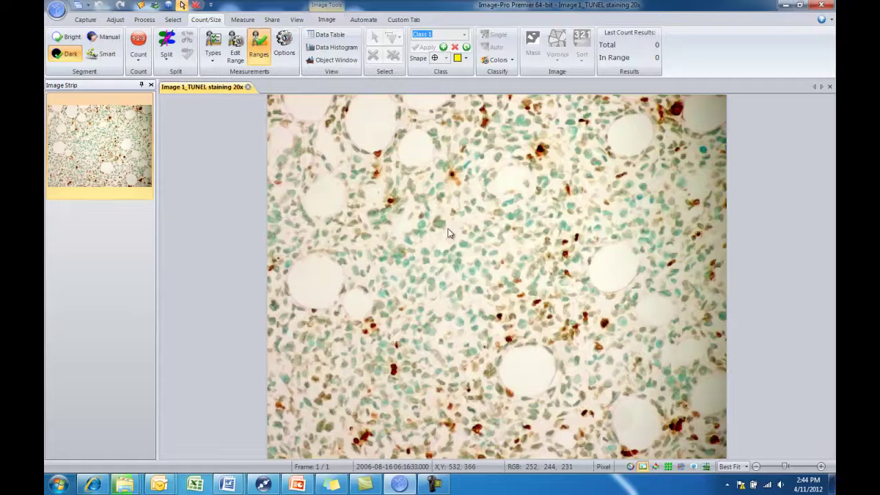
Step: Try the Dark threshold on the TUNEL staining image, close it, and switch to Smart segmentation
{"action": "left_click", "coordinate": [60, 54]}
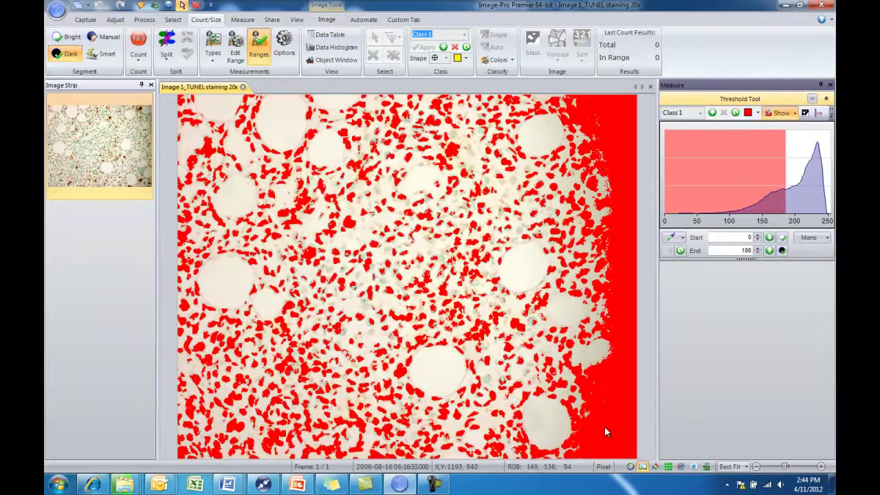
{"action": "left_click", "coordinate": [830, 84]}
{"action": "left_click", "coordinate": [103, 53]}
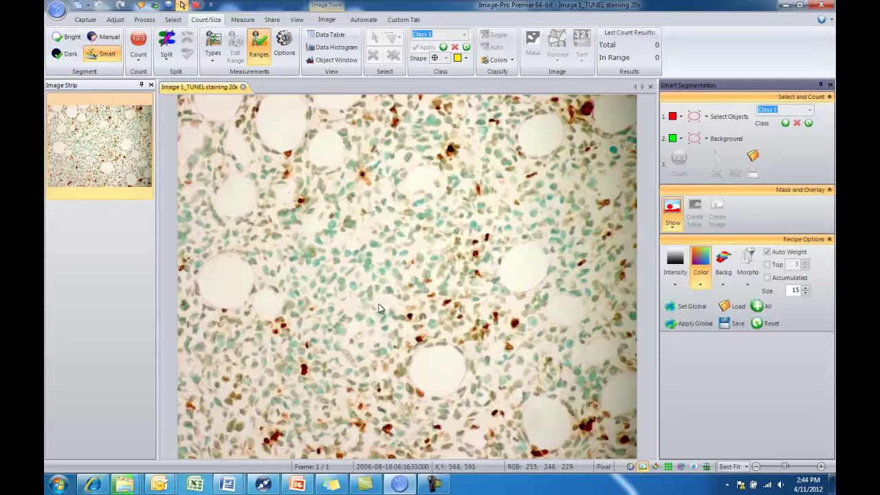
Step: Add the Background, Morpho and Intensity channels to the Smart Segmentation recipe
{"action": "scroll", "coordinate": [381, 289], "scroll_direction": "up", "scroll_amount": 3}
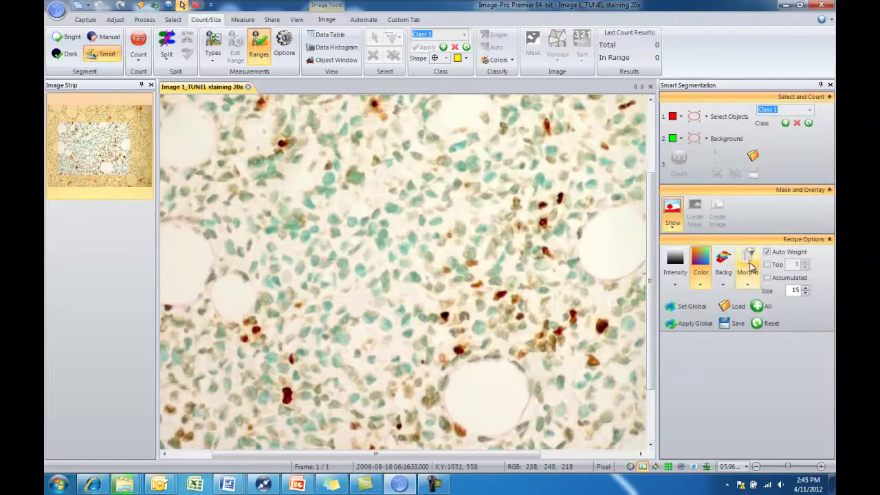
{"action": "left_click", "coordinate": [724, 259]}
{"action": "left_click", "coordinate": [750, 258]}
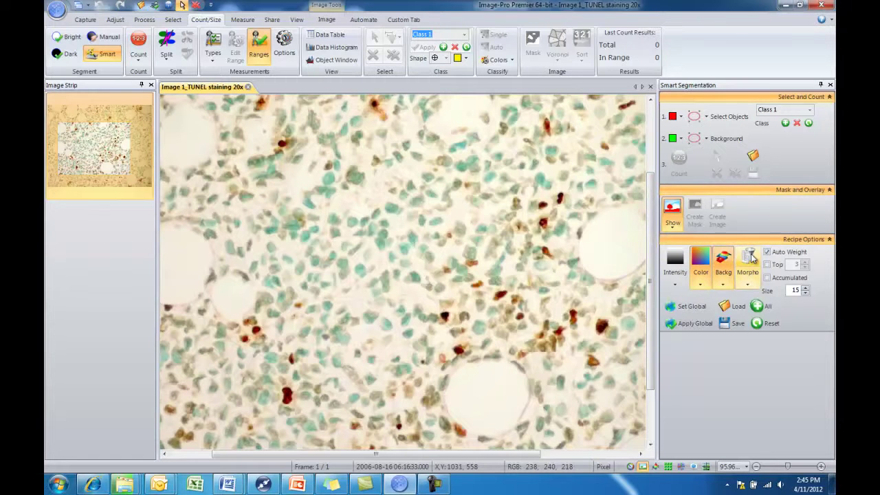
{"action": "left_click", "coordinate": [677, 274]}
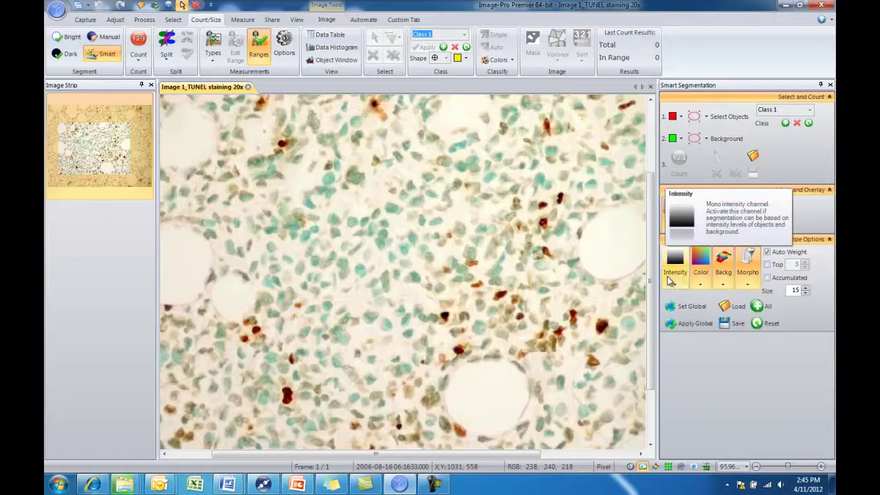
Step: Mark two stained nuclei near the image center as reference objects for Class 1
{"action": "left_click", "coordinate": [694, 116]}
{"action": "left_click", "coordinate": [391, 207]}
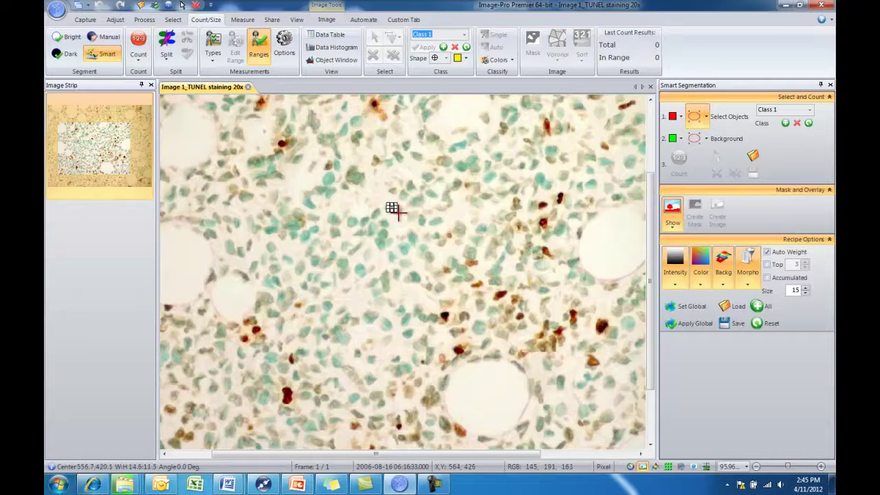
{"action": "left_click", "coordinate": [355, 177]}
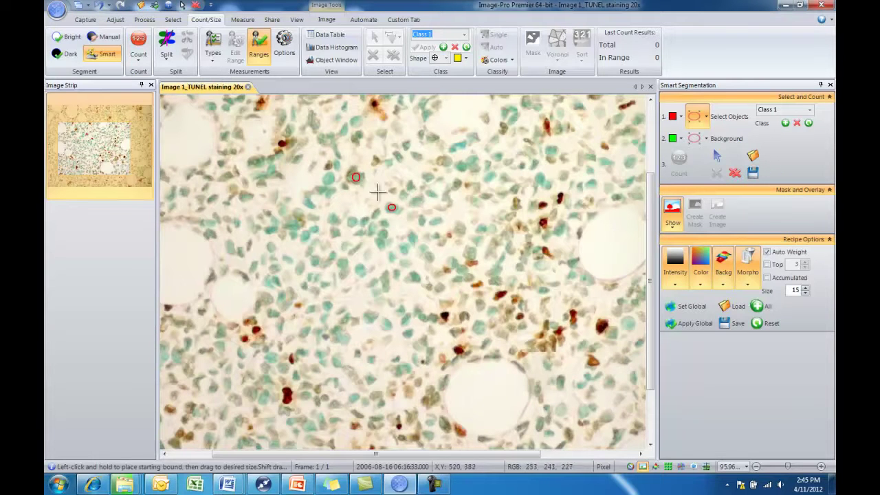
Step: Mark background reference areas in the pale gap between cells and in the shaded upper-right corner of the image
{"action": "left_click", "coordinate": [700, 140]}
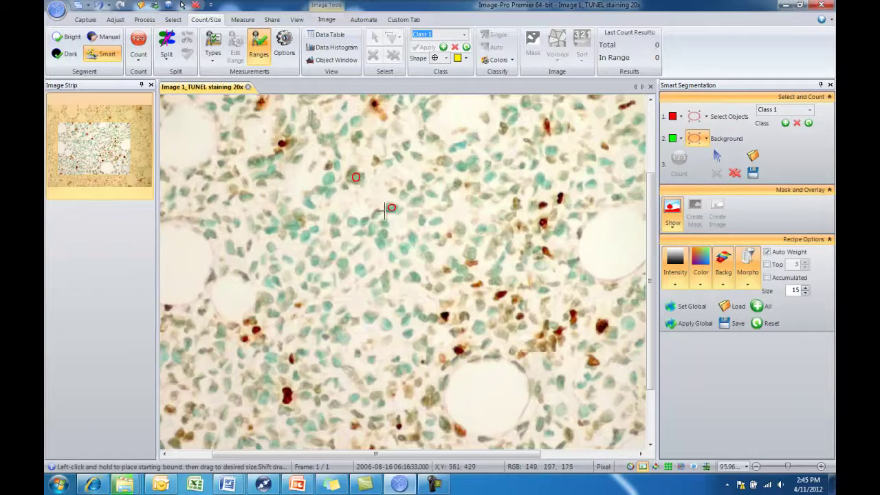
{"action": "left_click", "coordinate": [295, 183]}
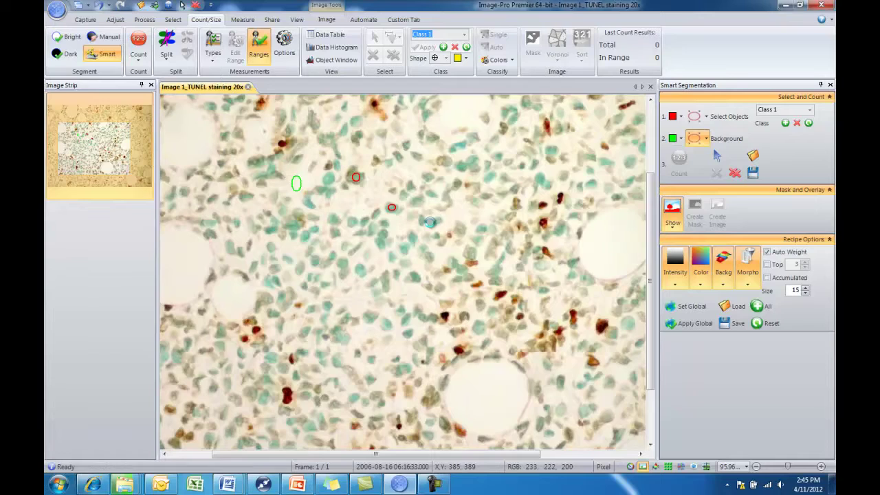
{"action": "scroll", "coordinate": [433, 227], "scroll_direction": "down", "scroll_amount": 3}
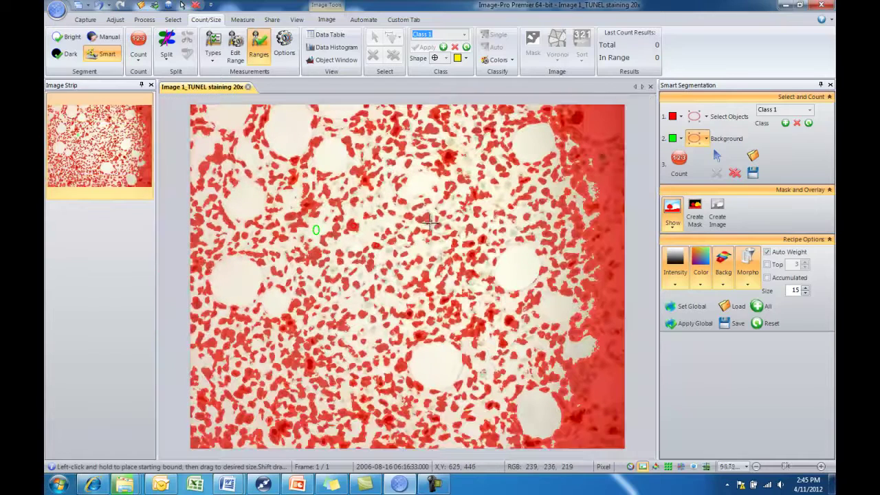
{"action": "left_click", "coordinate": [583, 136]}
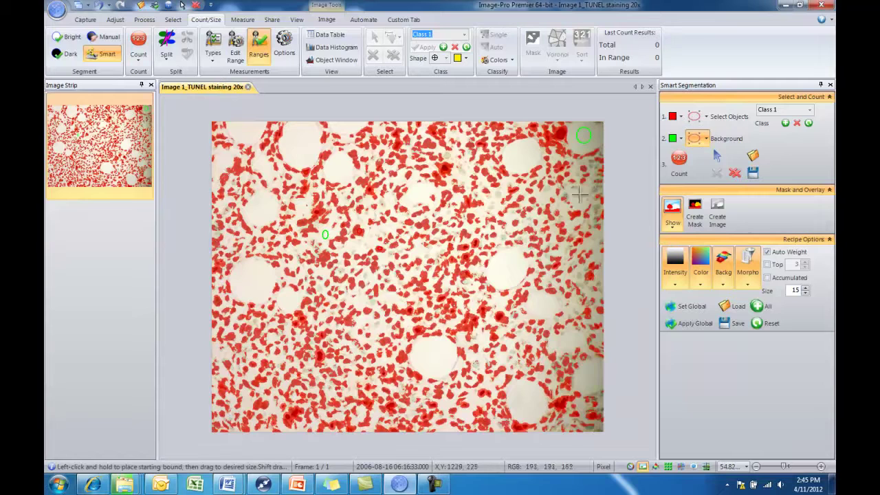
Step: Add a background reference at the dark brown cell cluster below the small round void
{"action": "scroll", "coordinate": [279, 338], "scroll_direction": "up", "scroll_amount": 1}
{"action": "scroll", "coordinate": [279, 338], "scroll_direction": "up", "scroll_amount": 2}
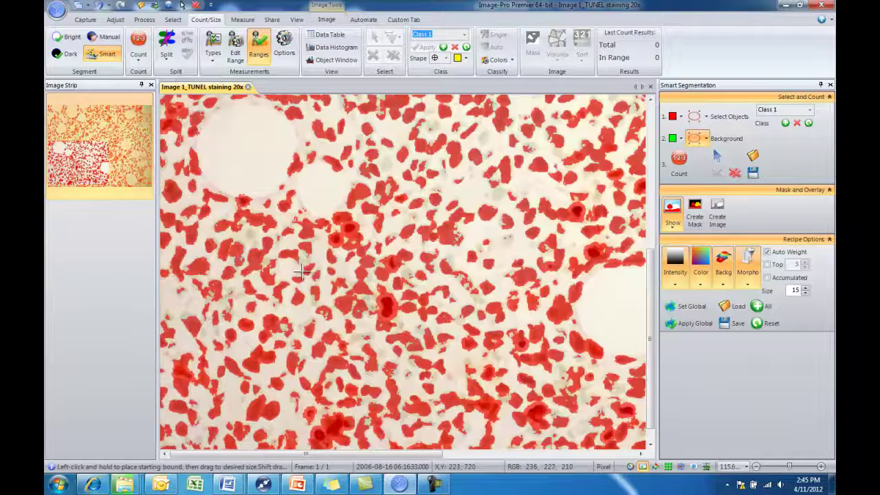
{"action": "scroll", "coordinate": [362, 272], "scroll_direction": "up", "scroll_amount": 1}
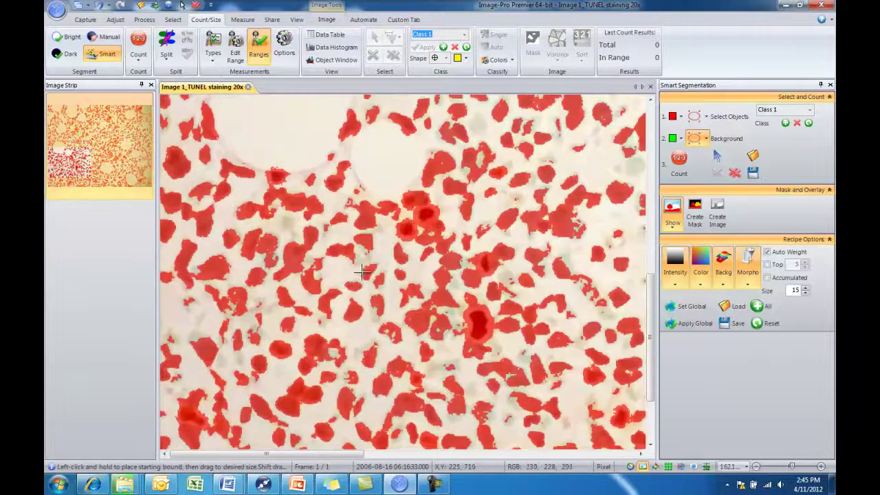
{"action": "left_click", "coordinate": [423, 225]}
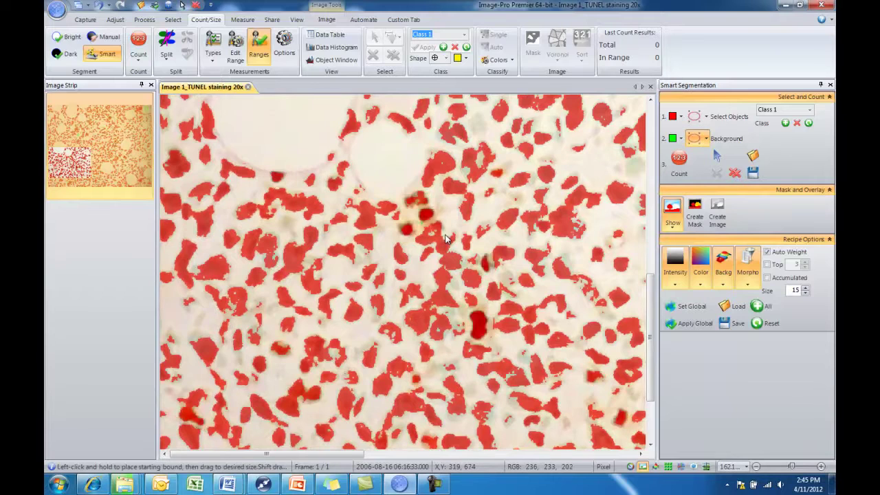
{"action": "scroll", "coordinate": [445, 239], "scroll_direction": "down", "scroll_amount": 3}
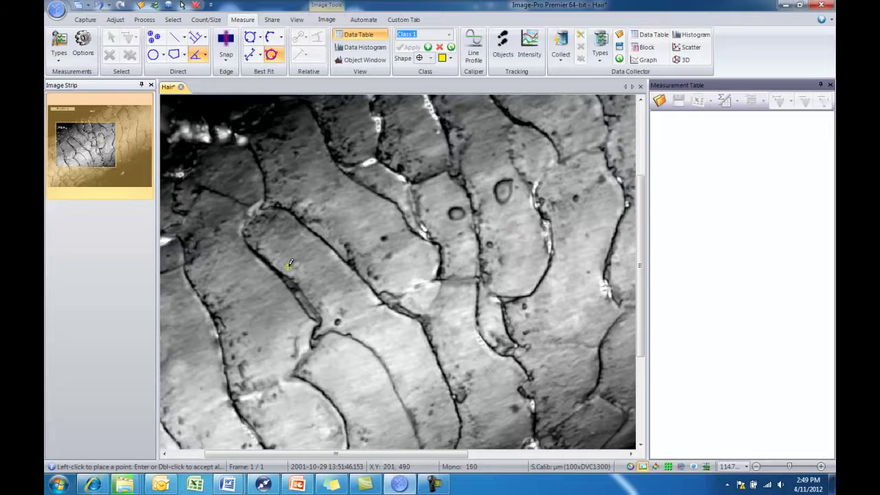
Step: Measure the angle at the scale junction at the upper left of the Hair image with a three-point angle
{"action": "left_click", "coordinate": [264, 177]}
{"action": "left_click", "coordinate": [260, 208]}
{"action": "left_click", "coordinate": [283, 209]}
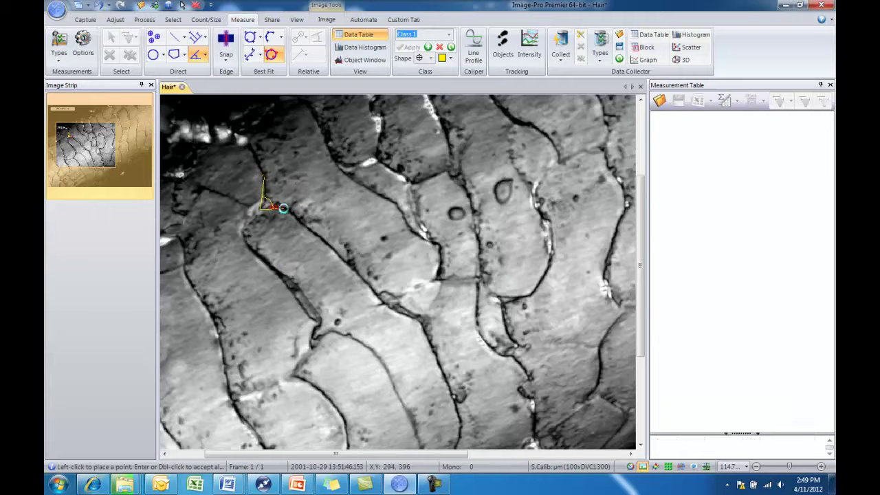
{"action": "key", "text": "Return"}
Step: Draw a length line across the hair scale between its dark edges, and trace the small dark ring with the polygon tool
{"action": "left_click", "coordinate": [176, 38]}
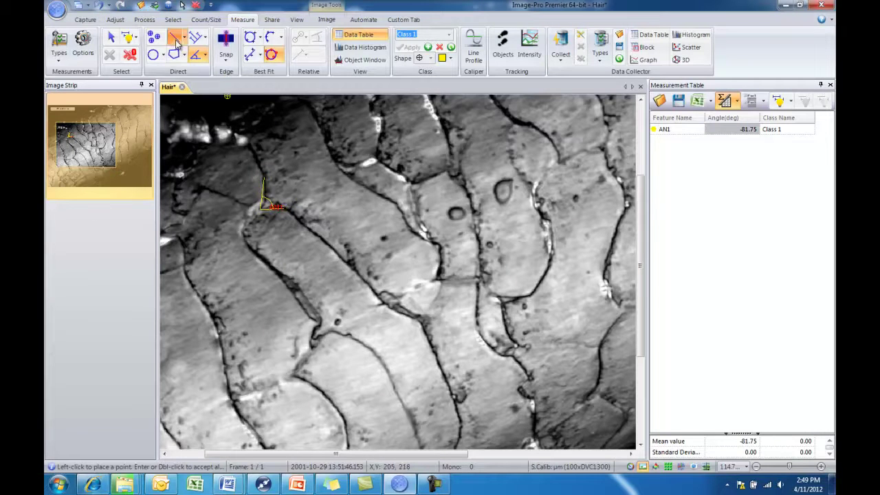
{"action": "double_click", "coordinate": [332, 248]}
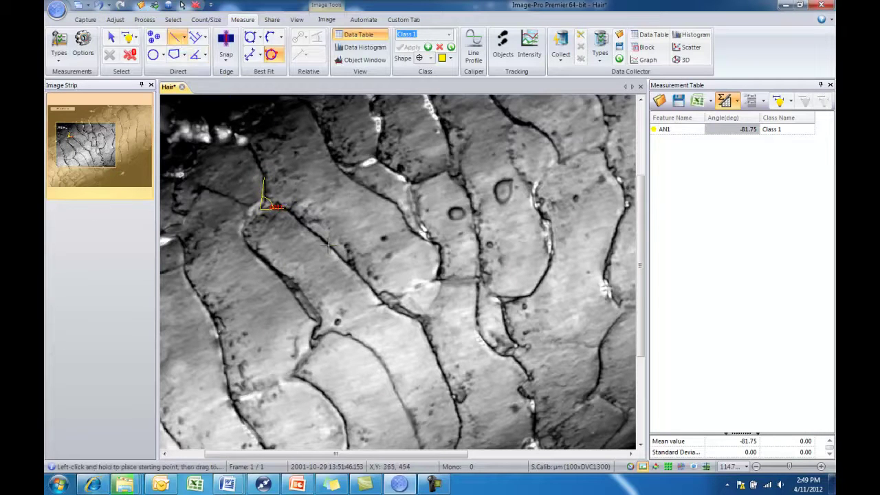
{"action": "left_click", "coordinate": [380, 198]}
{"action": "left_click", "coordinate": [322, 240]}
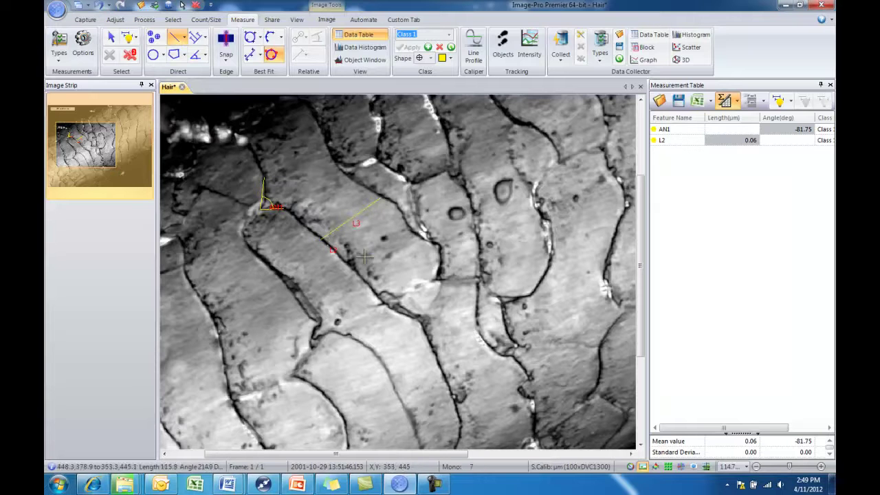
{"action": "left_click", "coordinate": [174, 54]}
{"action": "mouse_move", "coordinate": [460, 208]}
{"action": "left_mouse_down"}
{"action": "mouse_move", "coordinate": [448, 210]}
{"action": "mouse_move", "coordinate": [458, 222]}
{"action": "mouse_move", "coordinate": [471, 211]}
{"action": "mouse_move", "coordinate": [463, 201]}
{"action": "mouse_move", "coordinate": [462, 213]}
{"action": "left_mouse_up"}
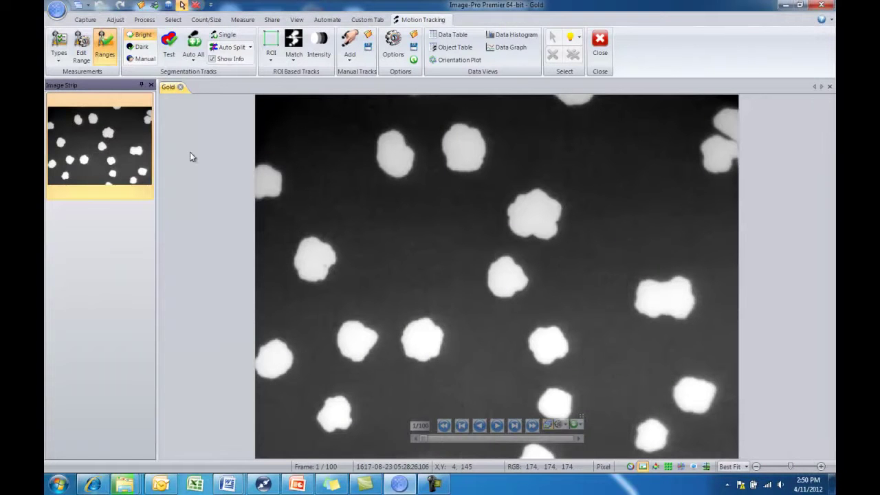
Step: Automatically track all bright objects through the Gold sequence, dismiss the tracking summary, and open the orientation plot
{"action": "left_click", "coordinate": [194, 44]}
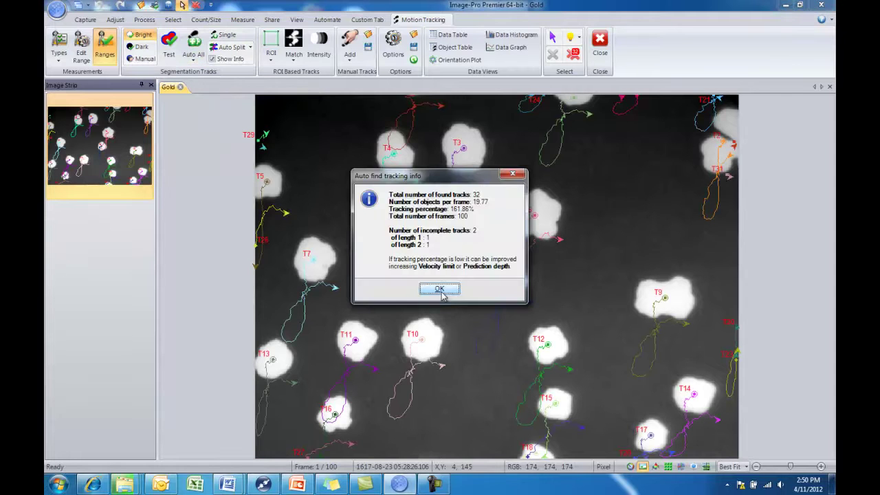
{"action": "left_click", "coordinate": [440, 290]}
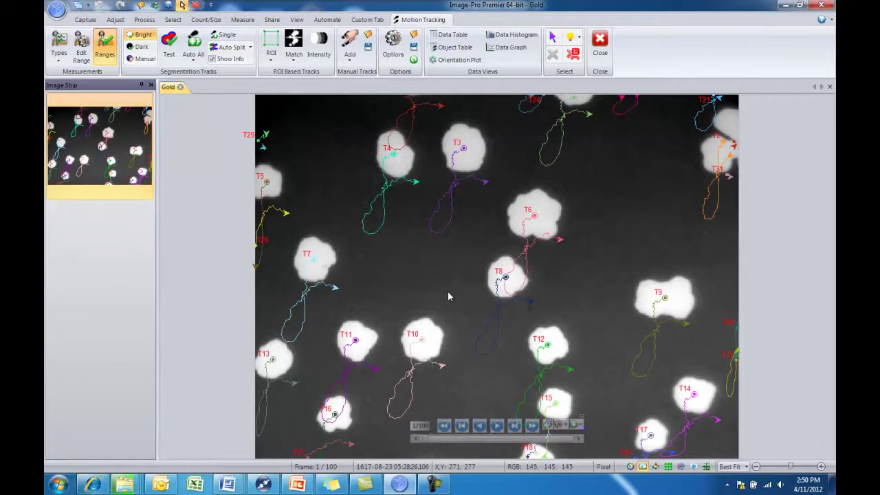
{"action": "left_click", "coordinate": [435, 60]}
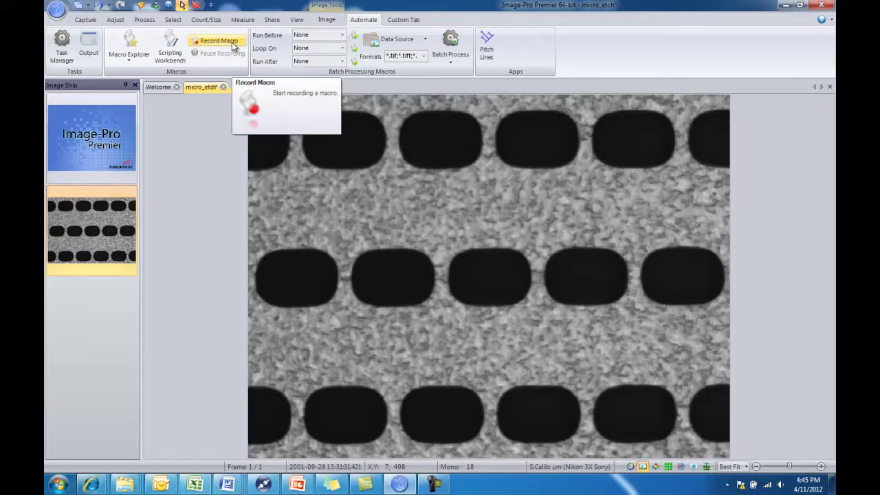
Step: Open the macro explorer options and run a batch process that loops the object-counting macro over the BatchImages folder
{"action": "left_click", "coordinate": [129, 61]}
{"action": "left_click", "coordinate": [141, 72]}
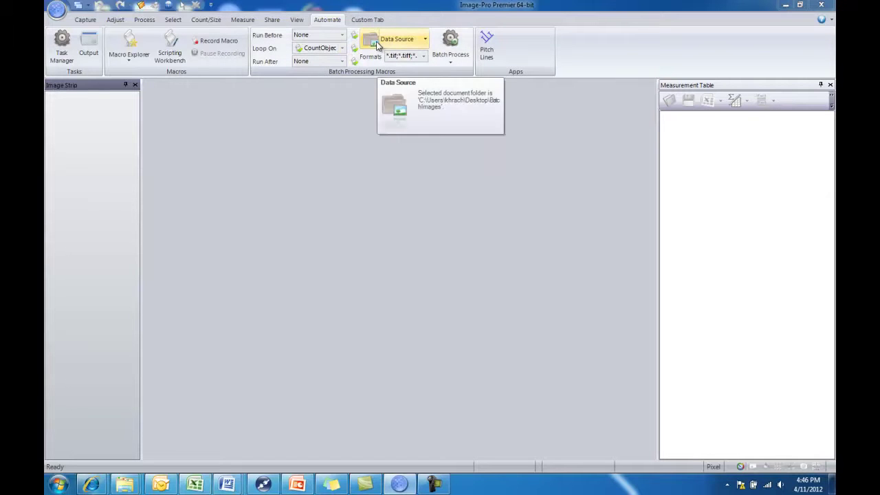
{"action": "left_click", "coordinate": [452, 41]}
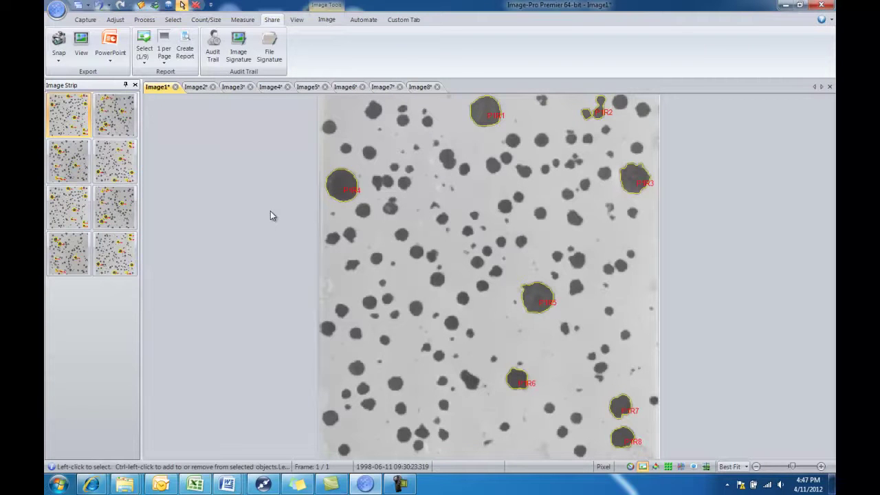
Step: Select all eight batch-processed images and export them to a PowerPoint presentation
{"action": "left_click", "coordinate": [117, 268], "text": "shift"}
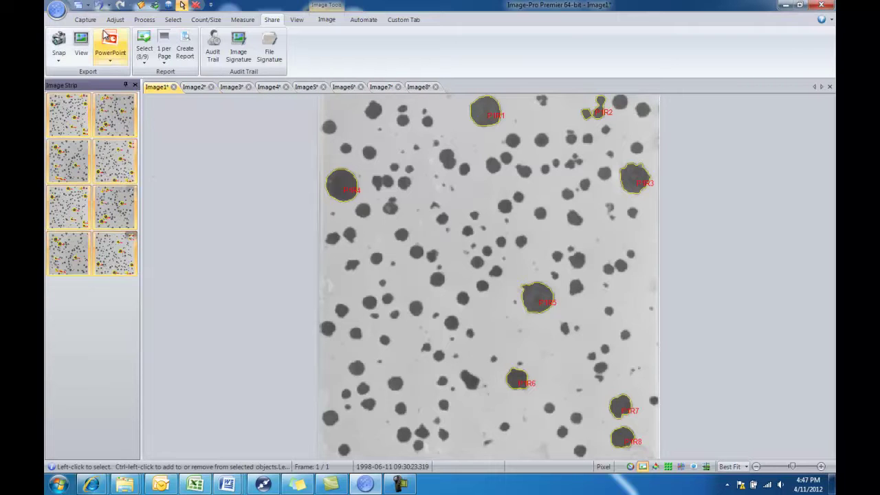
{"action": "left_click", "coordinate": [108, 41]}
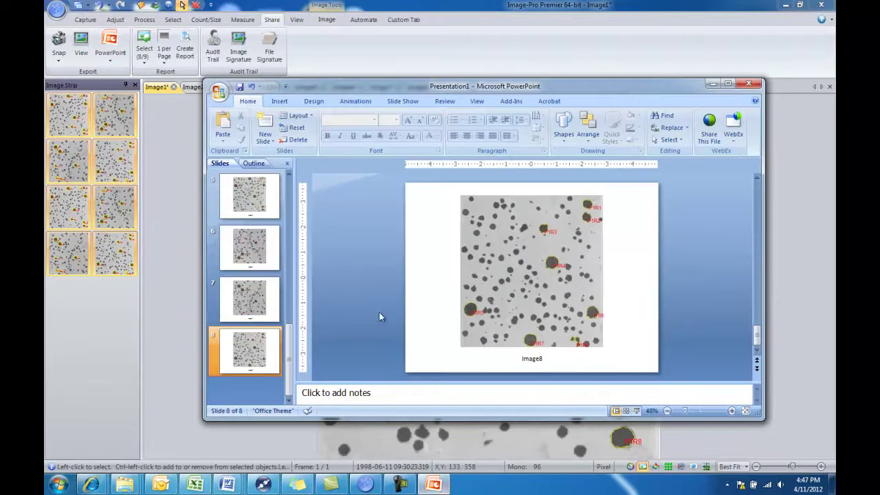
Step: Review the exported slides back to the first one, and close the PowerPoint presentation to return to Image-Pro Premier
{"action": "left_click_drag", "start_coordinate": [291, 330], "coordinate": [284, 182]}
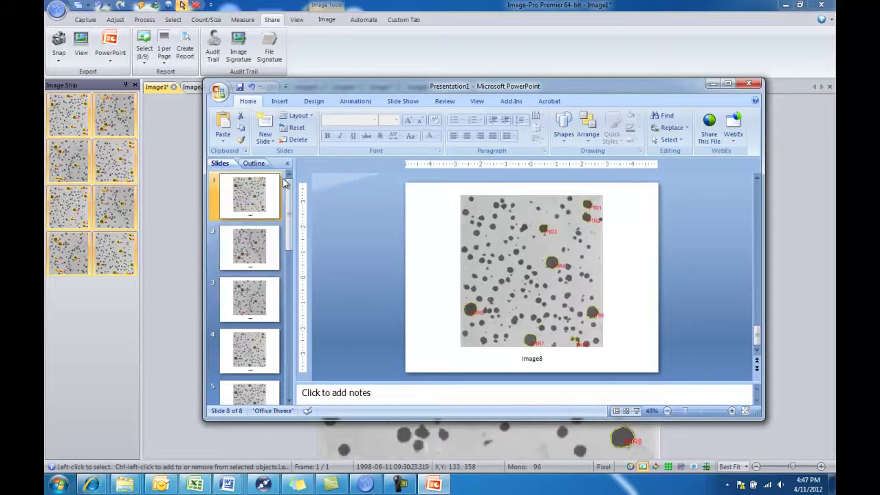
{"action": "left_click", "coordinate": [749, 84]}
{"action": "left_click", "coordinate": [441, 271]}
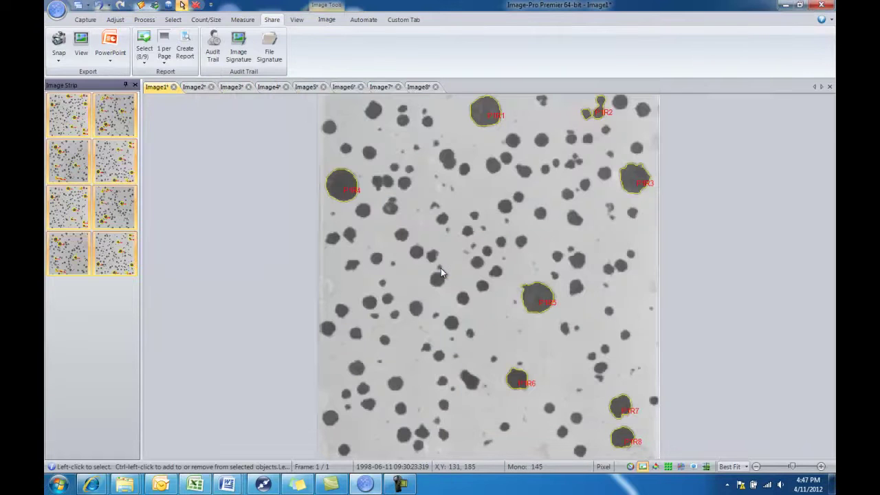
Step: Check the available images-per-page report layouts, and open the audit trail to review the logged sessions, closing it when done
{"action": "left_click", "coordinate": [165, 63]}
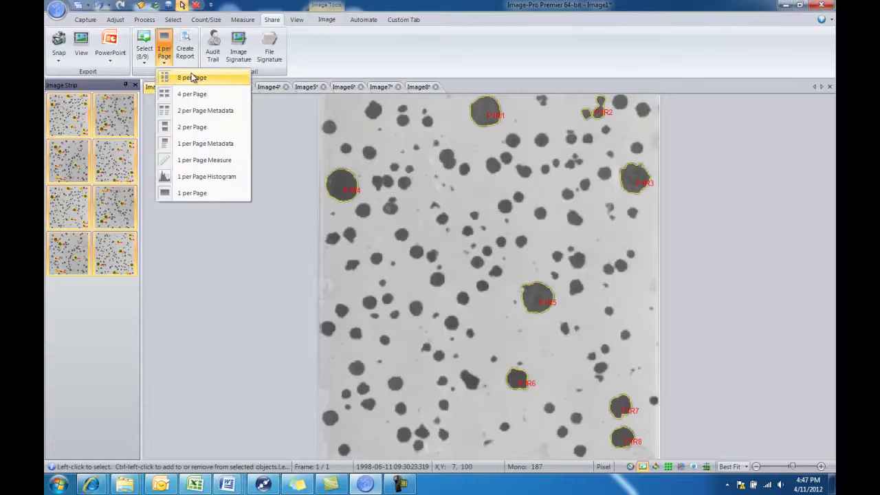
{"action": "left_click", "coordinate": [272, 204]}
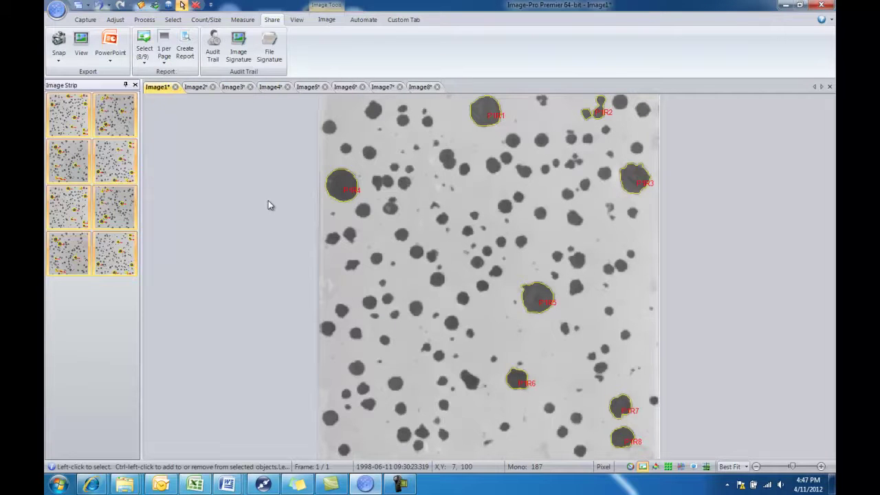
{"action": "left_click", "coordinate": [214, 43]}
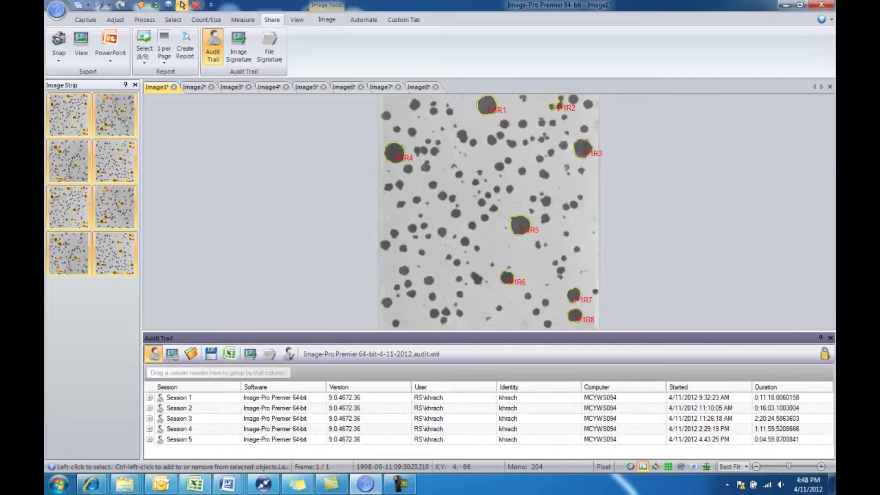
{"action": "left_click", "coordinate": [830, 339]}
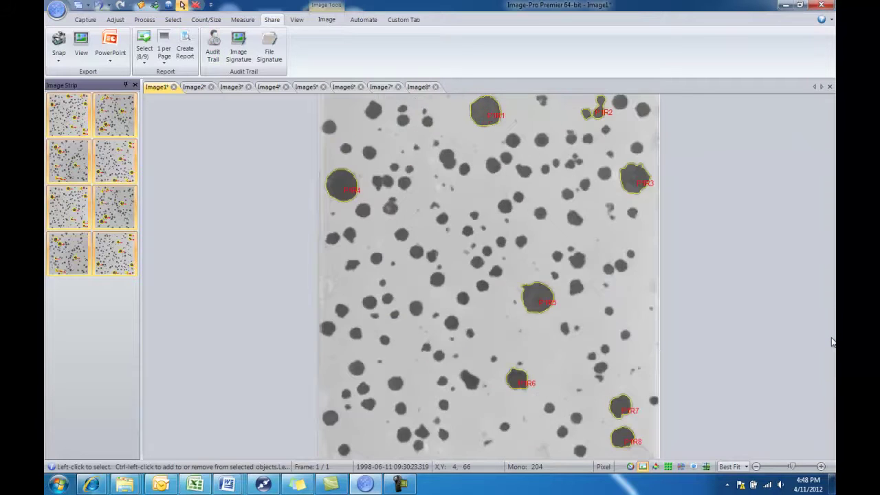